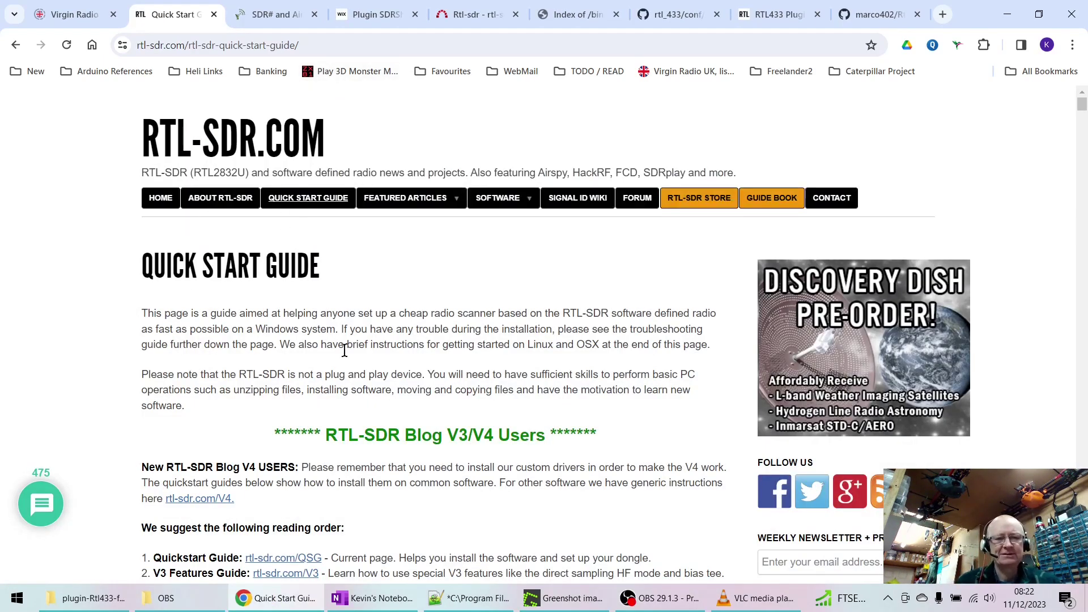
Step: Look through the RTL-SDR quick start guide's introduction, page address and the section on spotting V3 clones
scroll(315, 386, "down", 3)
scroll(314, 385, "down", 4)
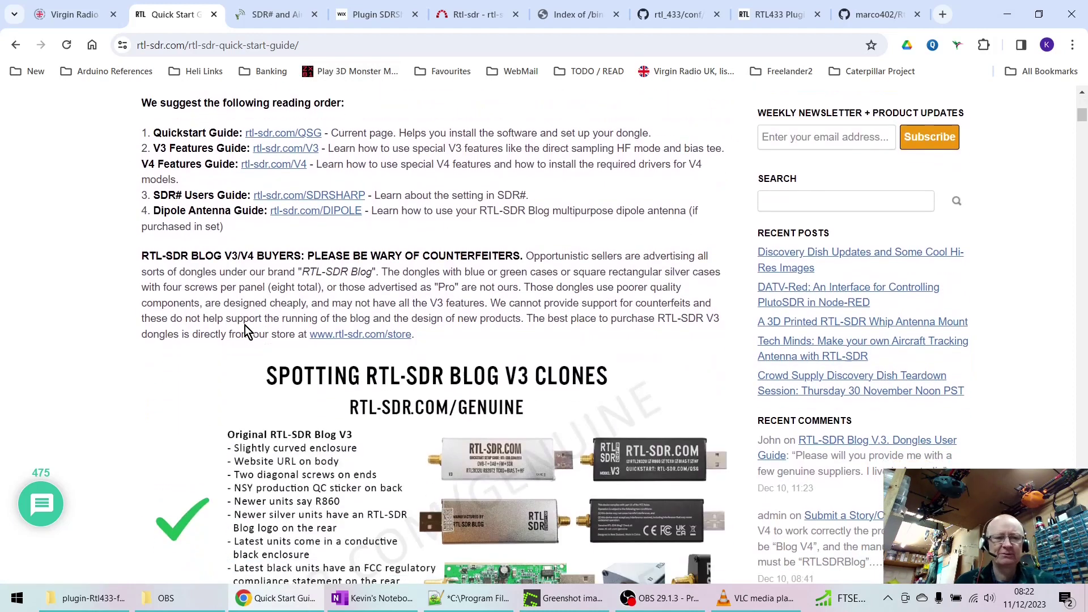
scroll(231, 247, "up", 2)
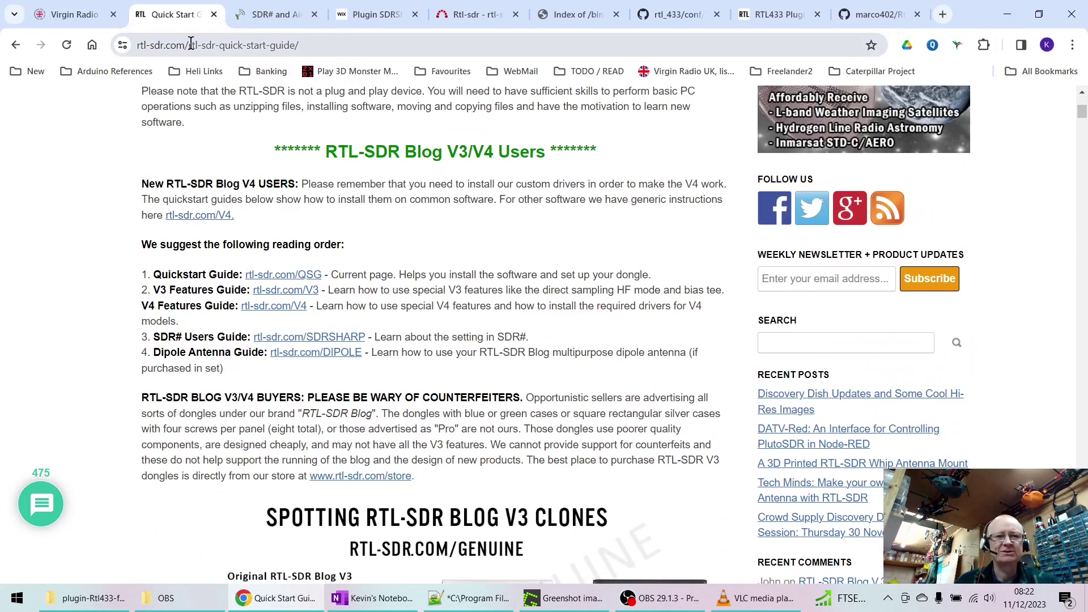
left_click(320, 47)
scroll(157, 289, "down", 2)
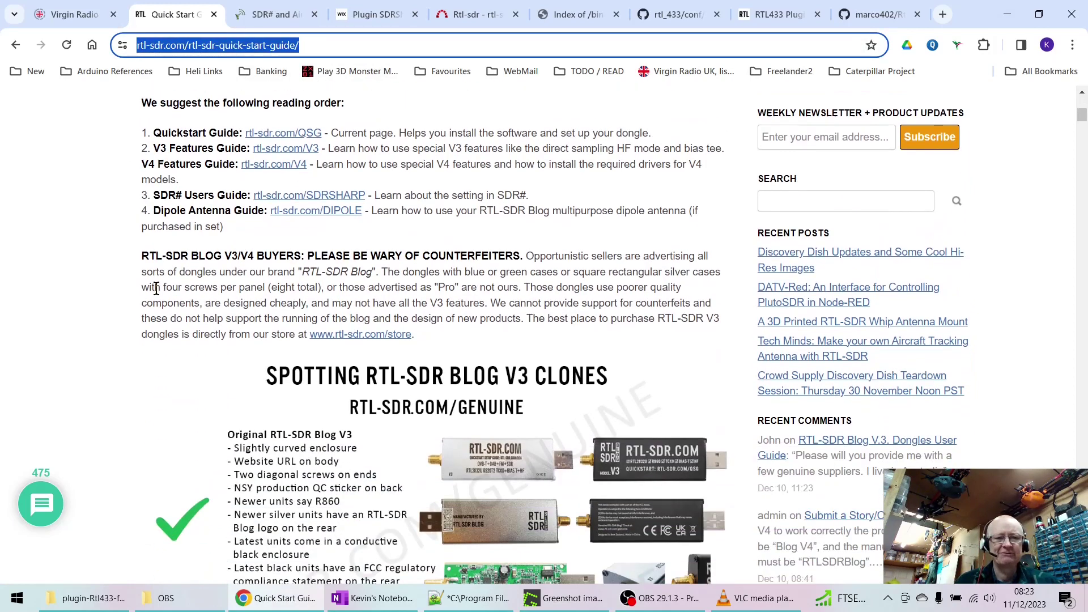
scroll(360, 389, "down", 3)
scroll(409, 407, "down", 2)
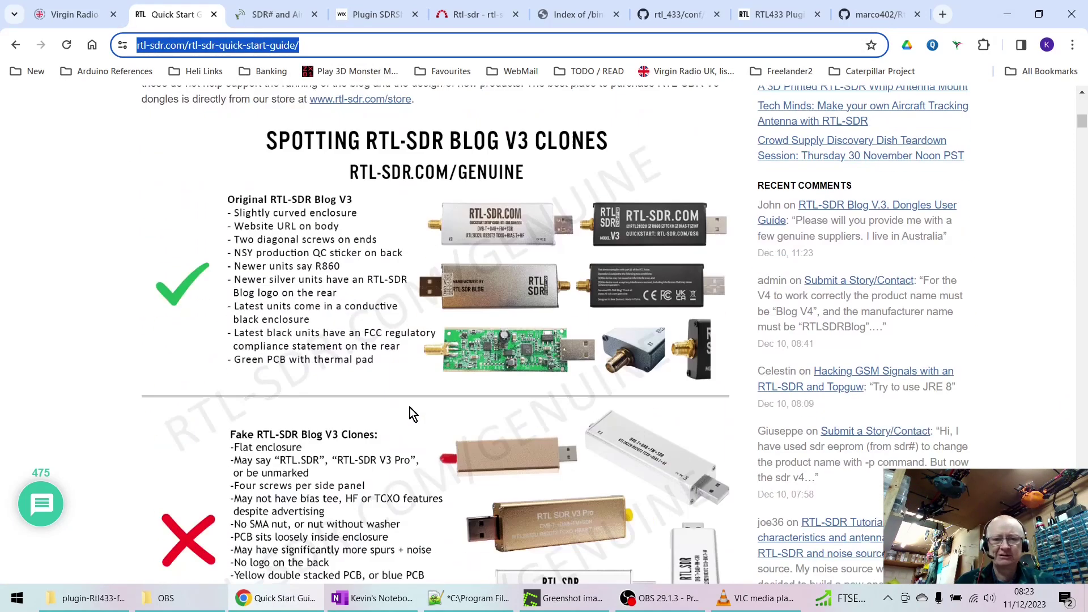
scroll(406, 370, "down", 9)
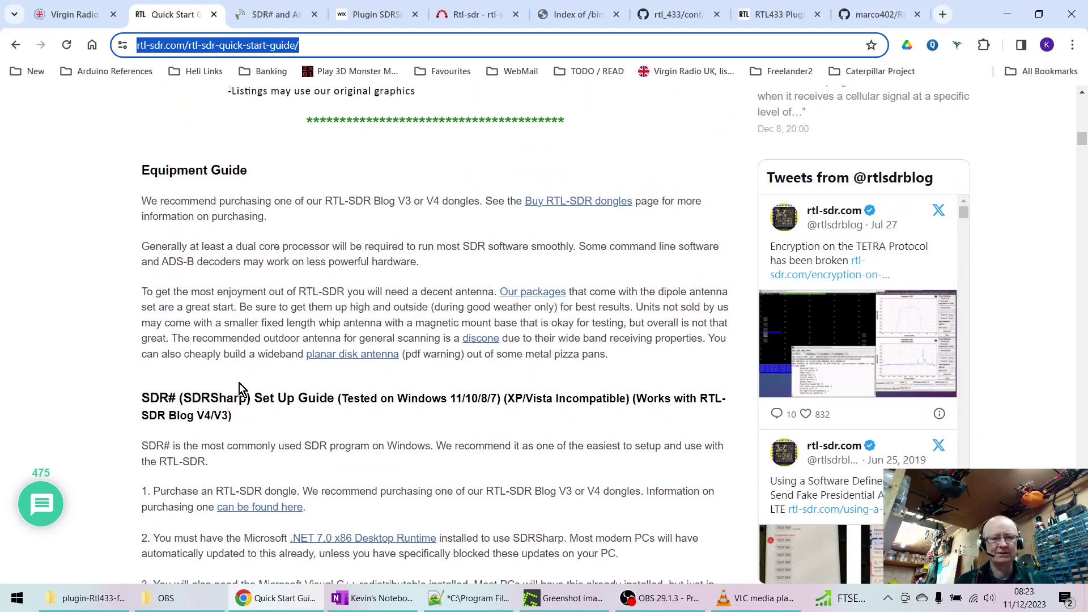
Step: Read the SDR# set-up guide's download and extraction steps and highlight the install-rtlsdr.bat file name in step 6
scroll(239, 384, "down", 4)
scroll(239, 383, "down", 1)
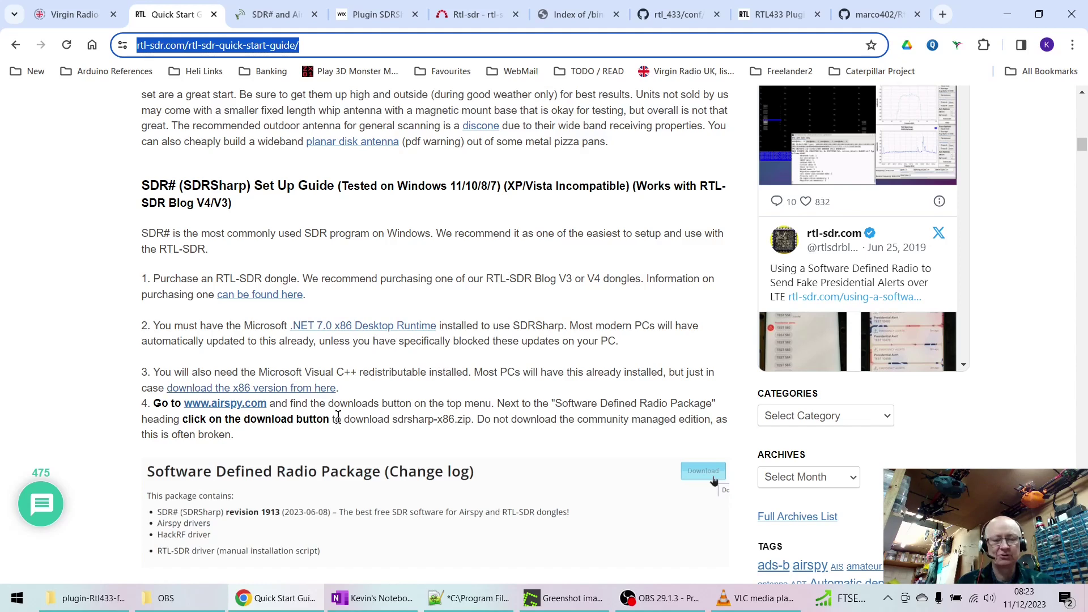
scroll(338, 418, "down", 4)
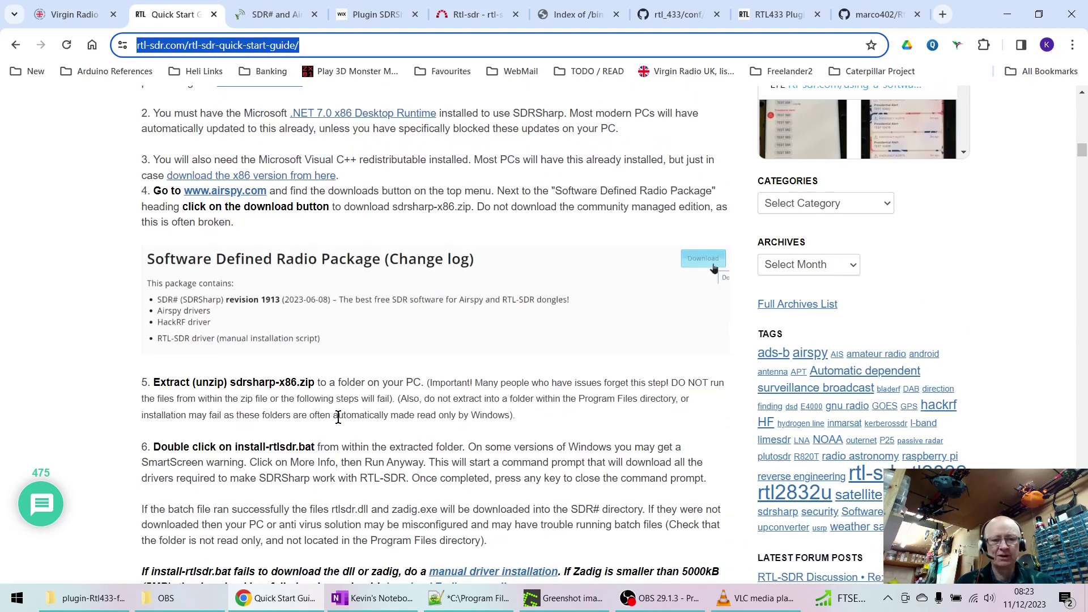
scroll(339, 416, "down", 1)
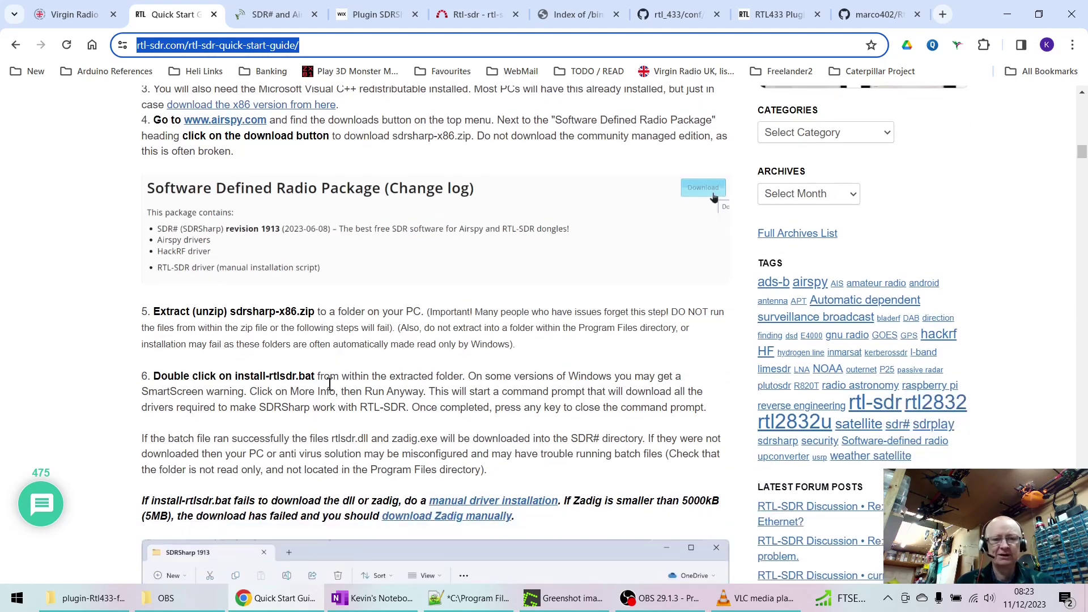
left_click_drag(232, 377, 311, 383)
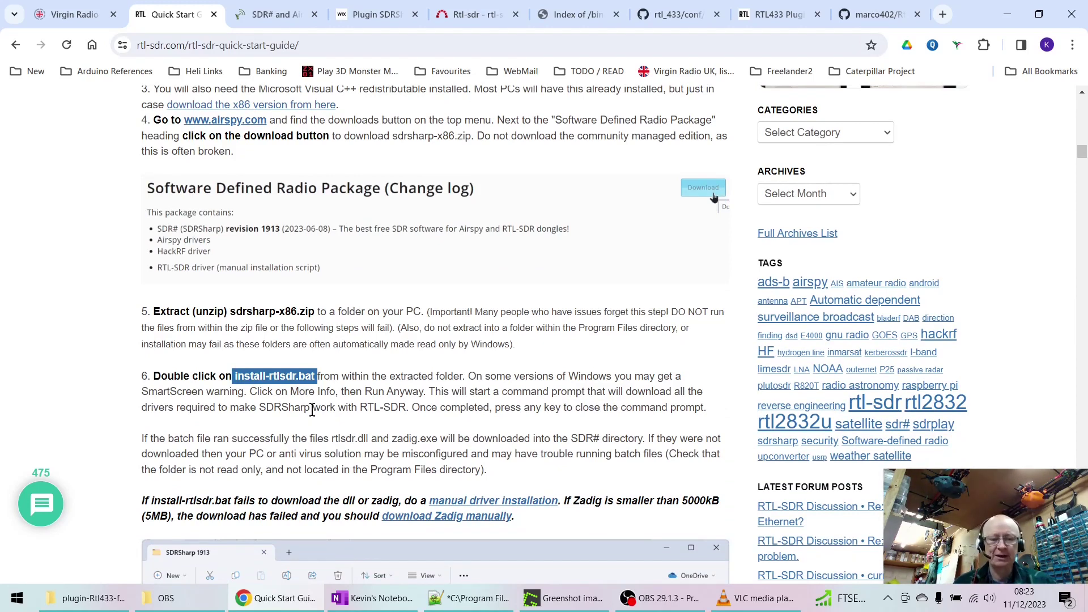
Step: Read the guide's Zadig driver installation steps, up to setting the SDRSharp source to RTL-SDR USB in step 13
scroll(314, 431, "down", 5)
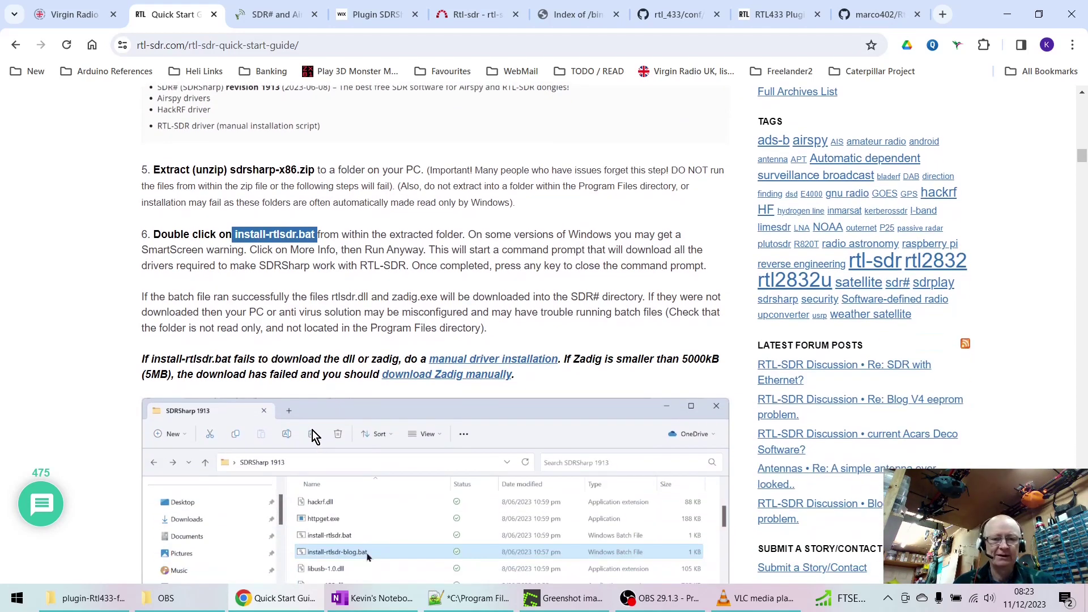
scroll(317, 437, "down", 5)
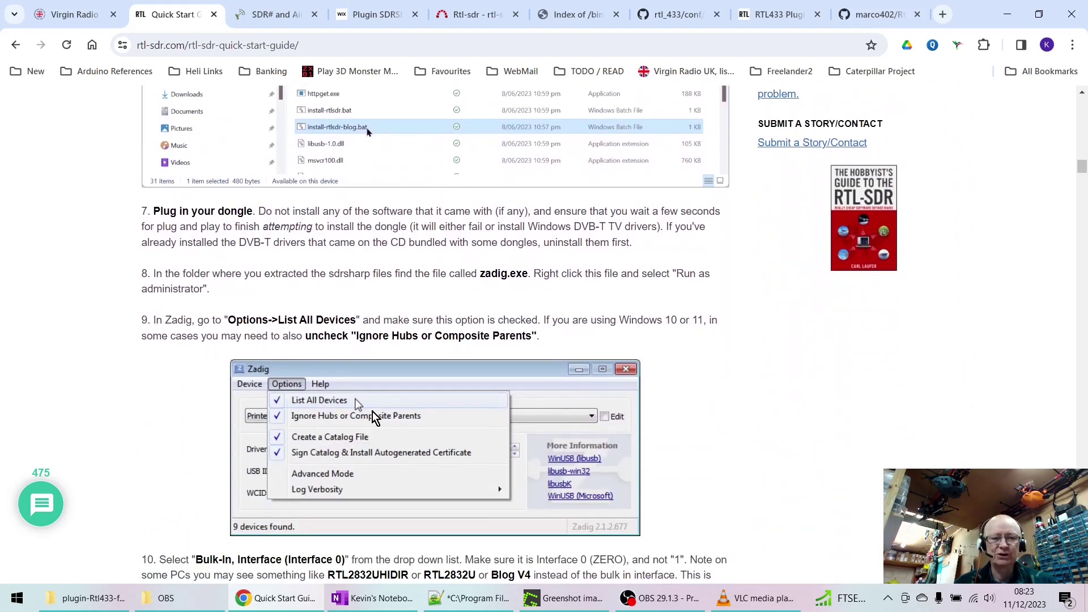
scroll(360, 397, "down", 3)
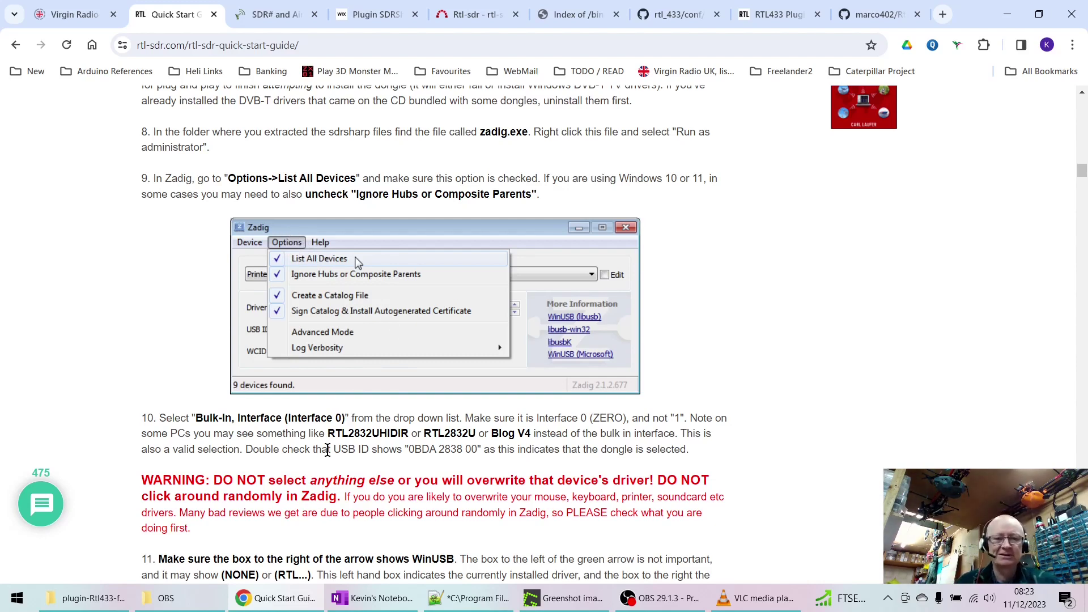
scroll(437, 315, "down", 1)
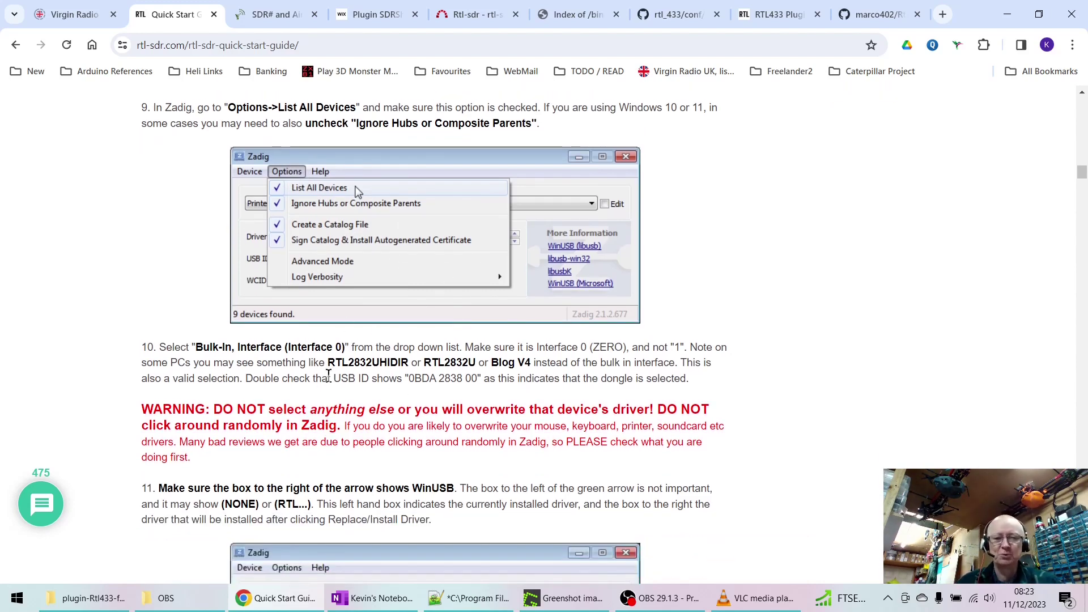
scroll(328, 377, "down", 3)
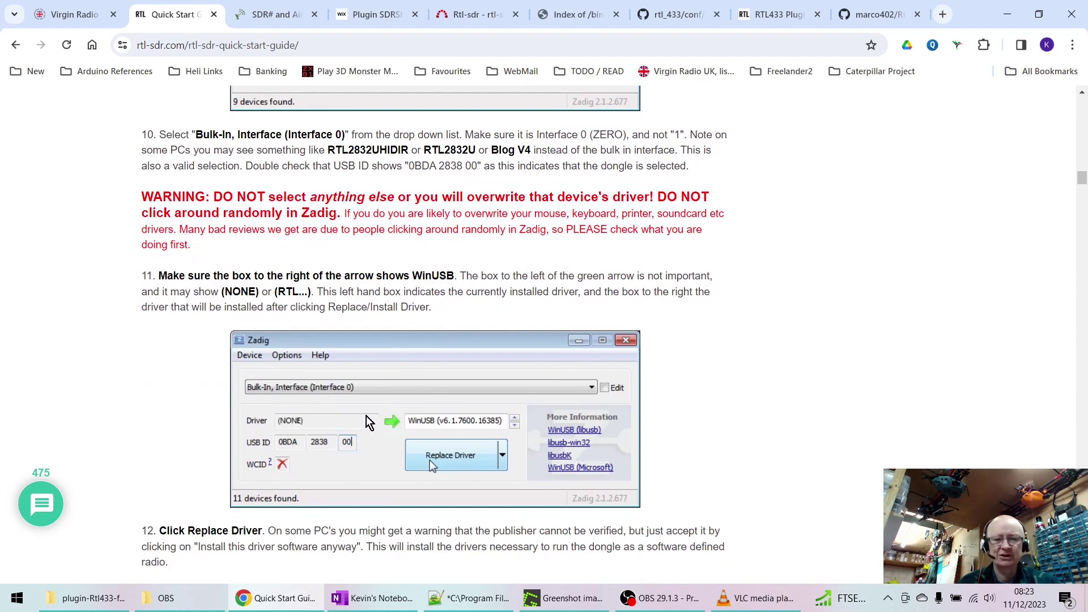
scroll(356, 422, "down", 6)
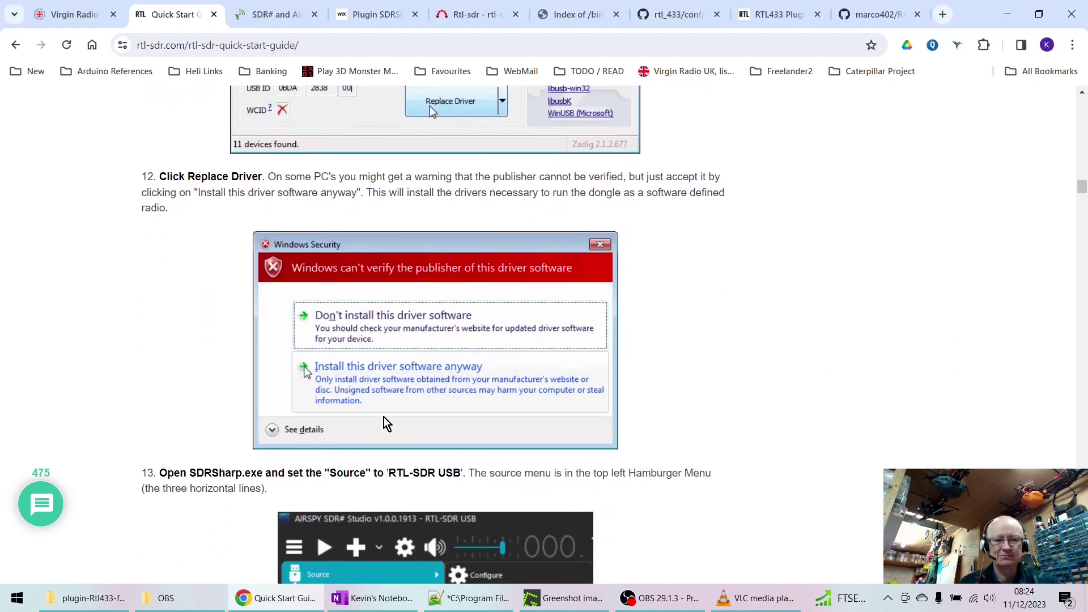
scroll(414, 435, "down", 1)
scroll(372, 389, "down", 2)
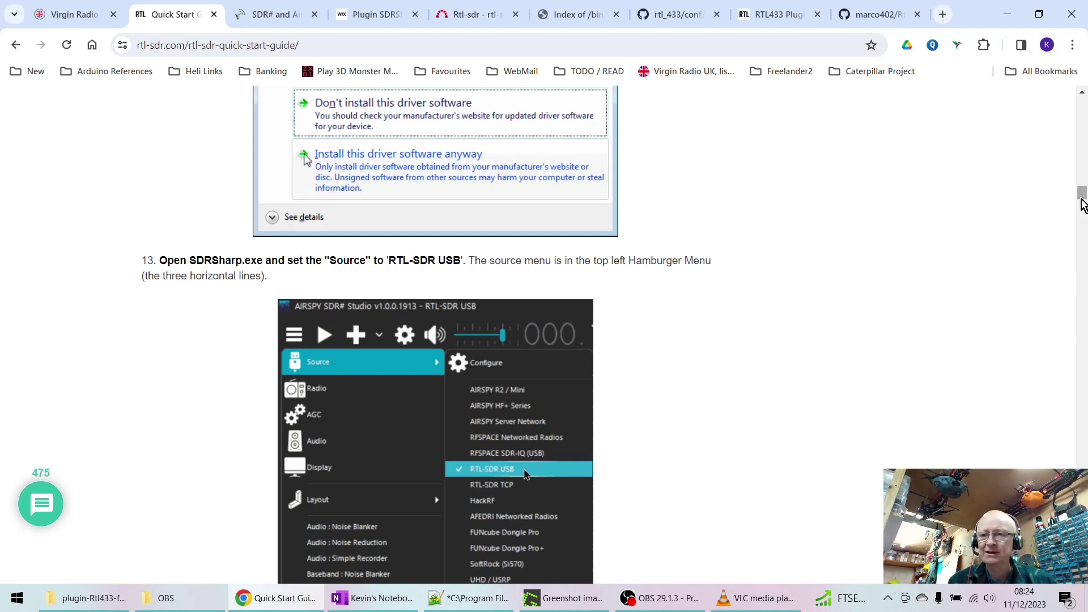
Step: Open Device Manager and expand the Universal Serial Bus controllers and Universal Serial Bus devices categories
left_click(16, 608)
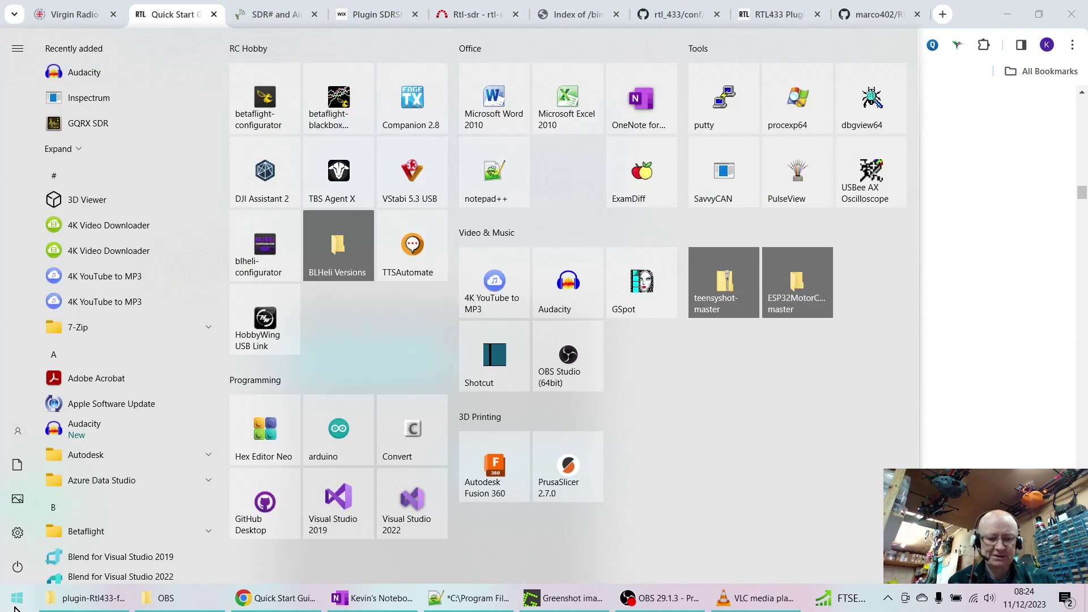
type("devi")
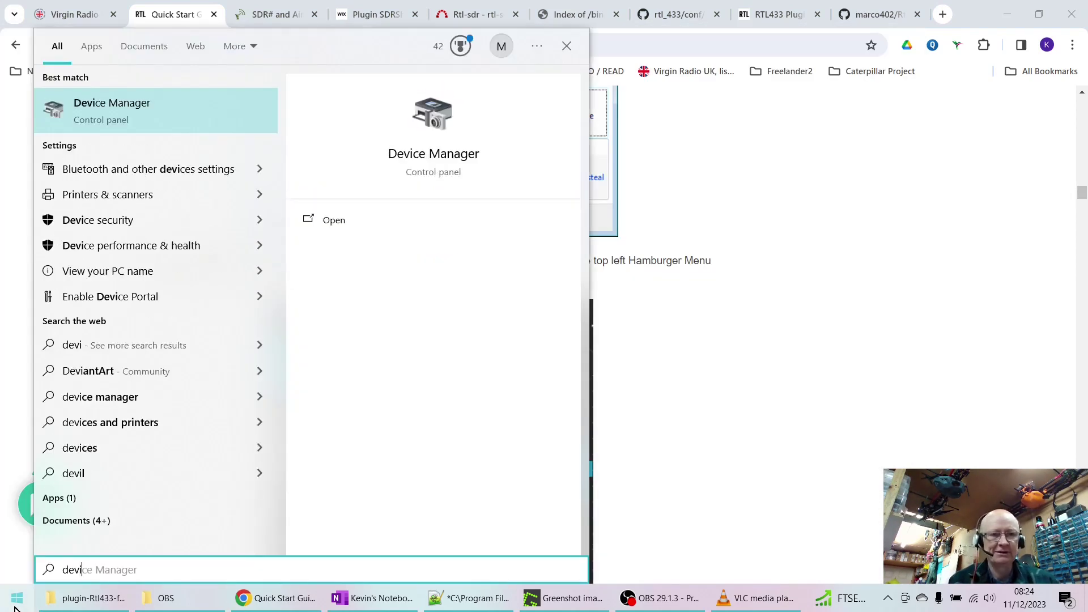
left_click(134, 108)
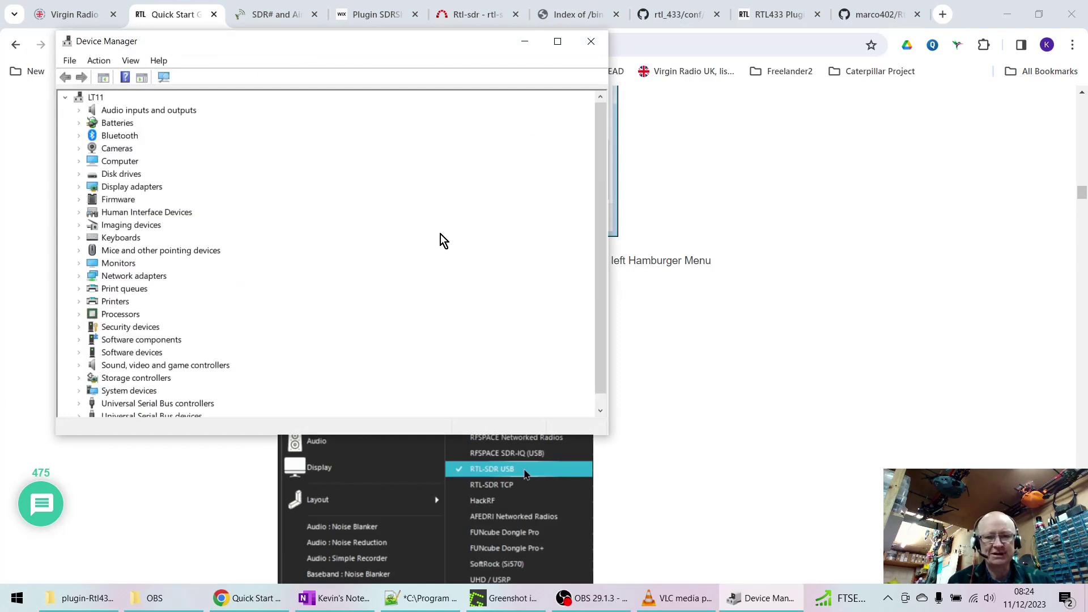
left_click_drag(604, 300, 607, 358)
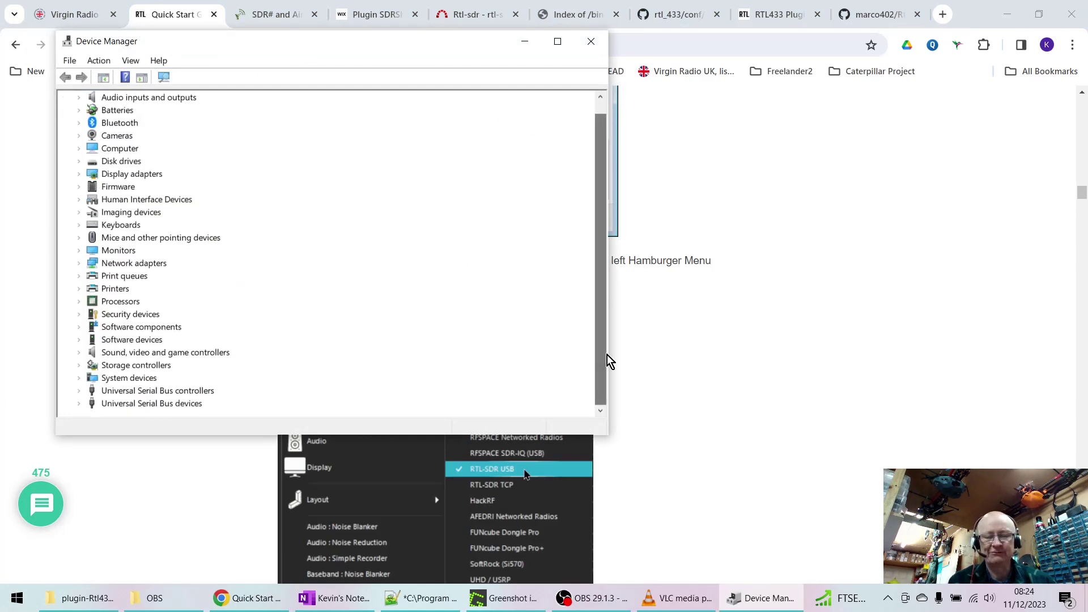
left_click(79, 391)
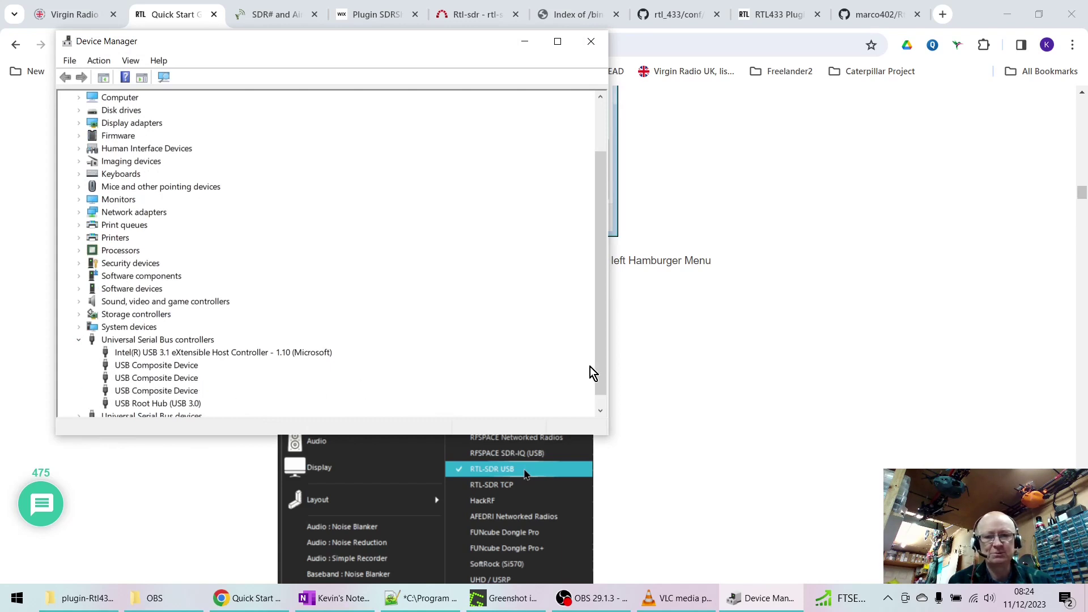
left_click_drag(603, 366, 599, 413)
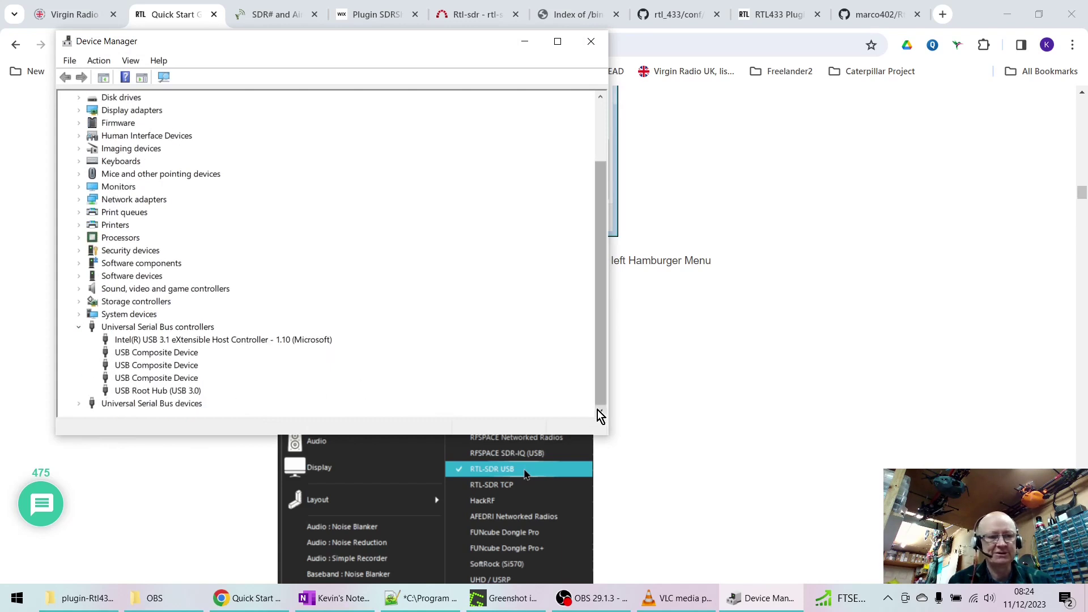
left_click(80, 403)
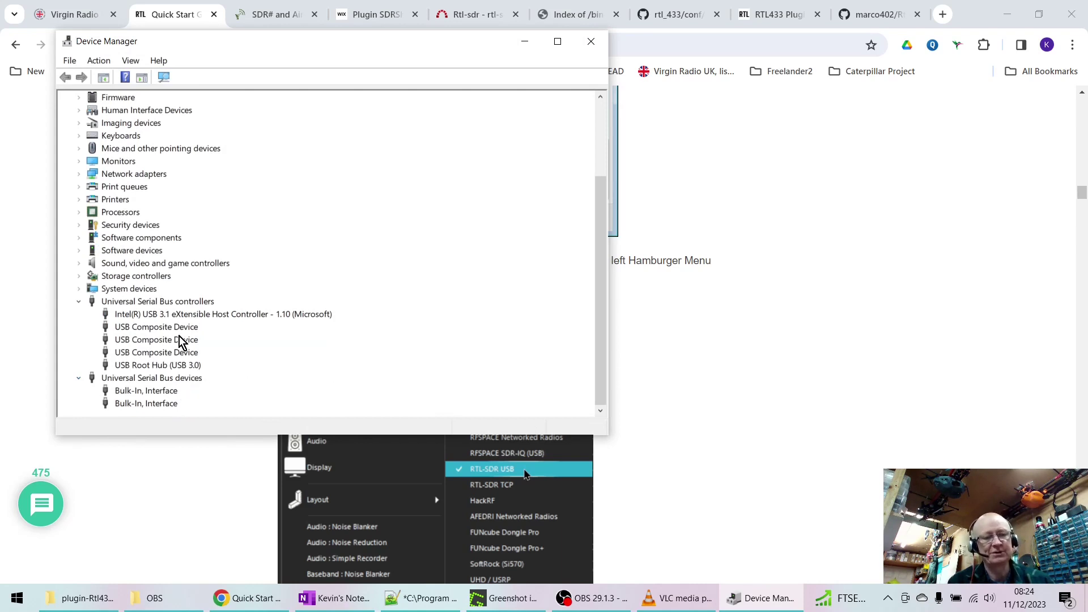
Step: Check the Bulk-In, Interface entries under Universal Serial Bus devices, and close Device Manager
left_click(172, 394)
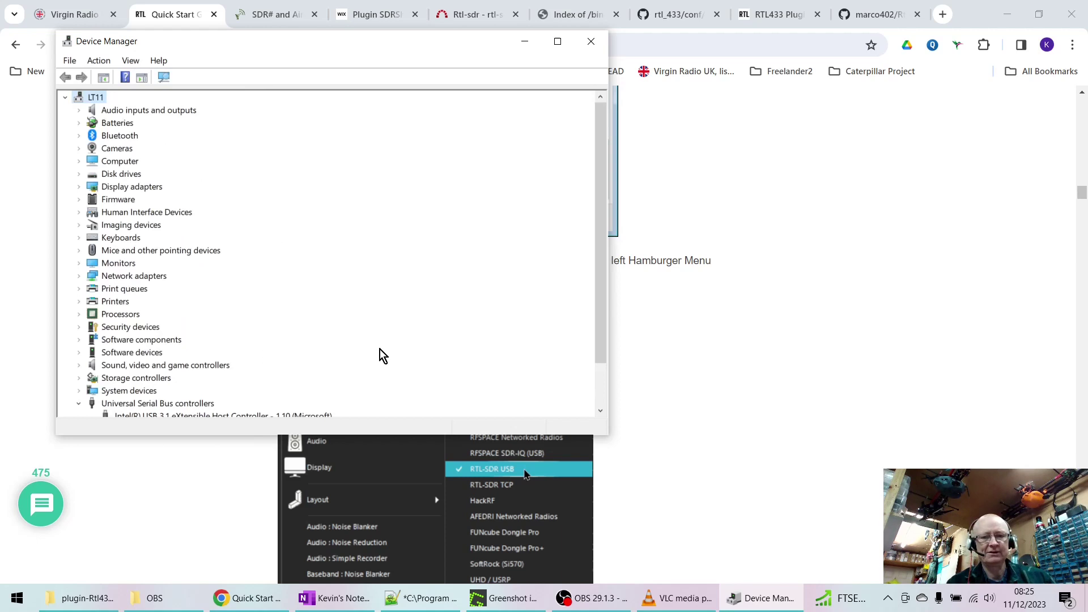
left_click_drag(600, 345, 604, 401)
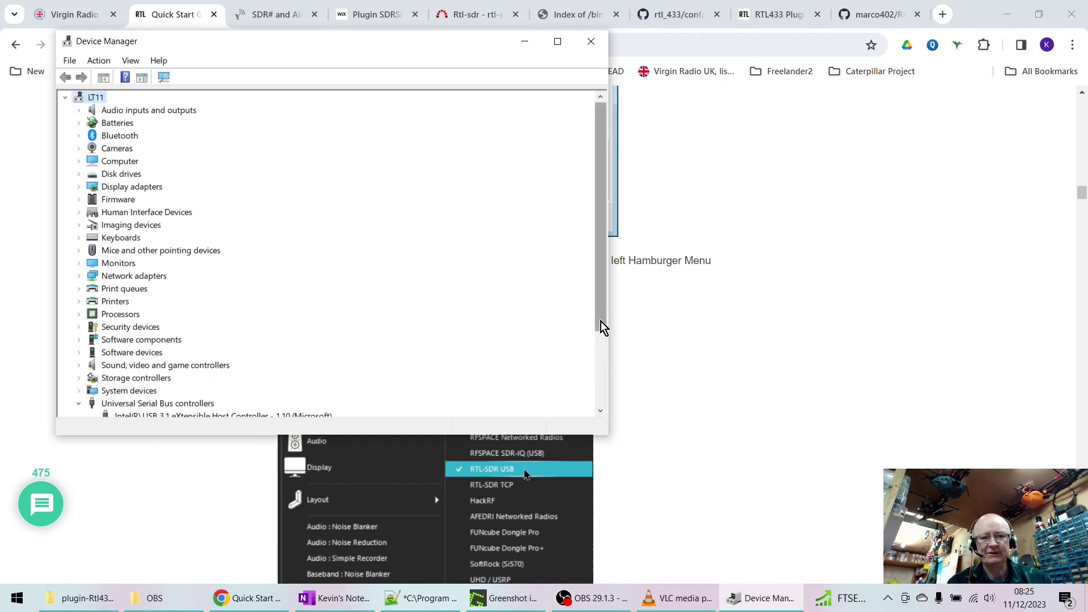
left_click_drag(601, 321, 602, 427)
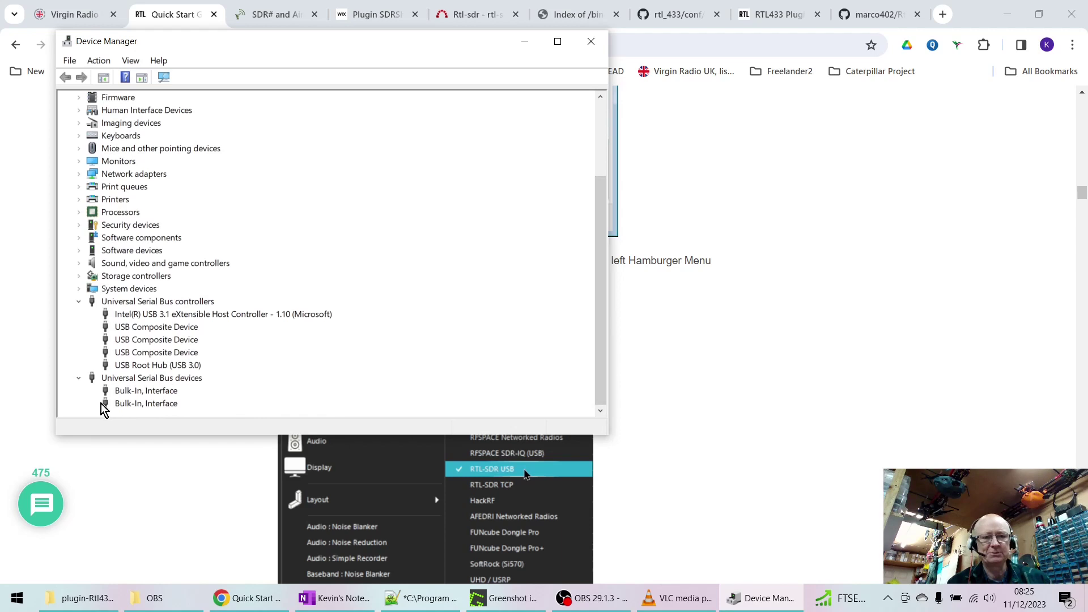
left_click(593, 45)
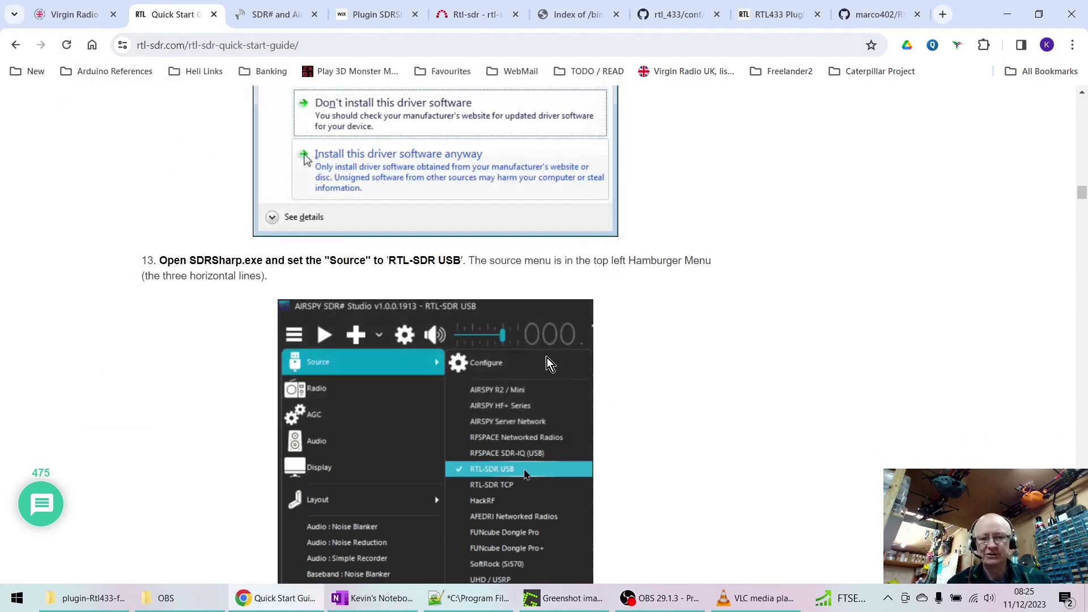
Step: Read the guide's remaining set-up steps on starting reception and adjusting the RF gain, through the What's Next section
left_click_drag(1083, 197, 1082, 204)
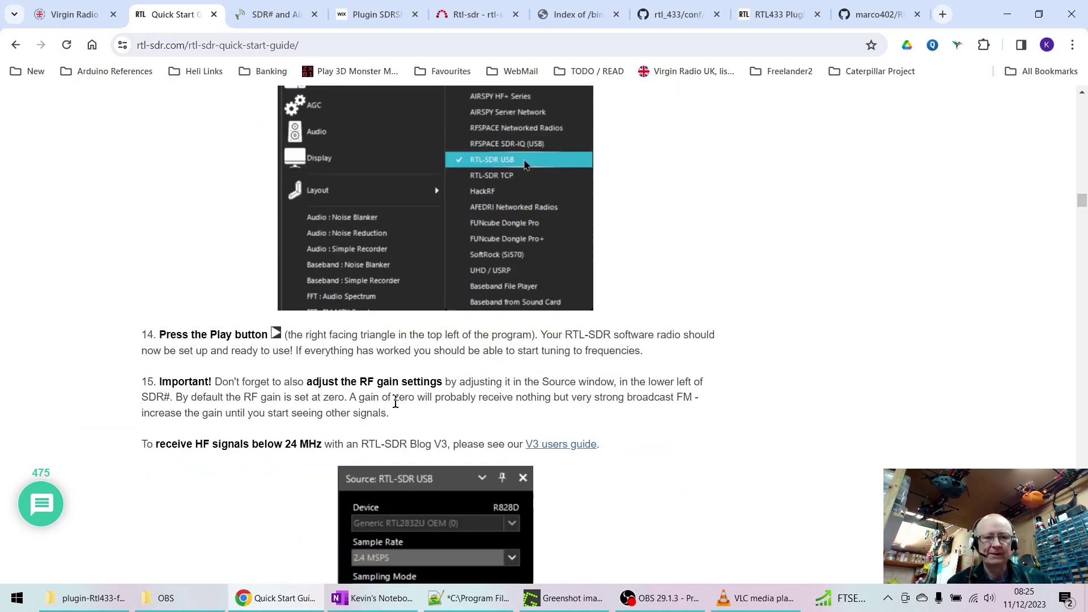
left_click_drag(1082, 199, 1083, 220)
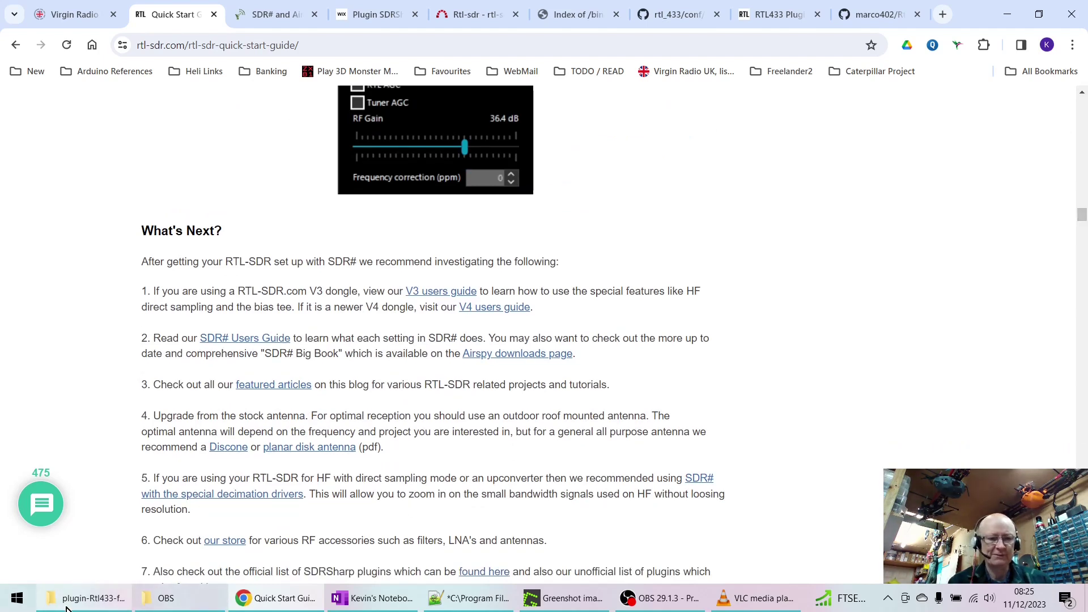
Step: Switch to File Explorer and browse to the sdrsharp-x86 folder inside Program Files EXE on drive C, locating SDRSharp.exe
left_click(88, 601)
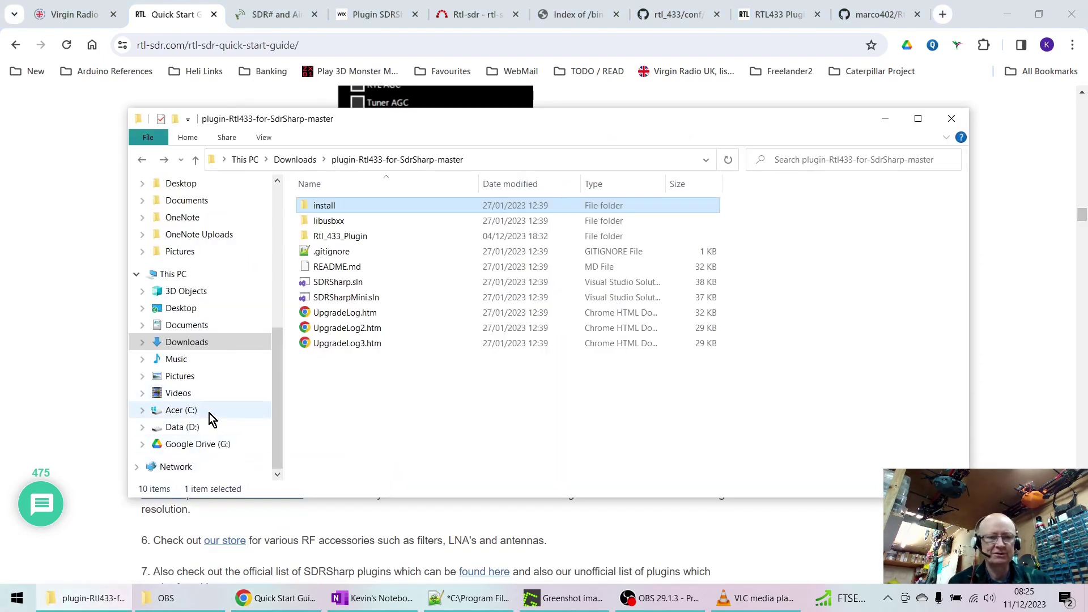
left_click(180, 411)
double_click(361, 332)
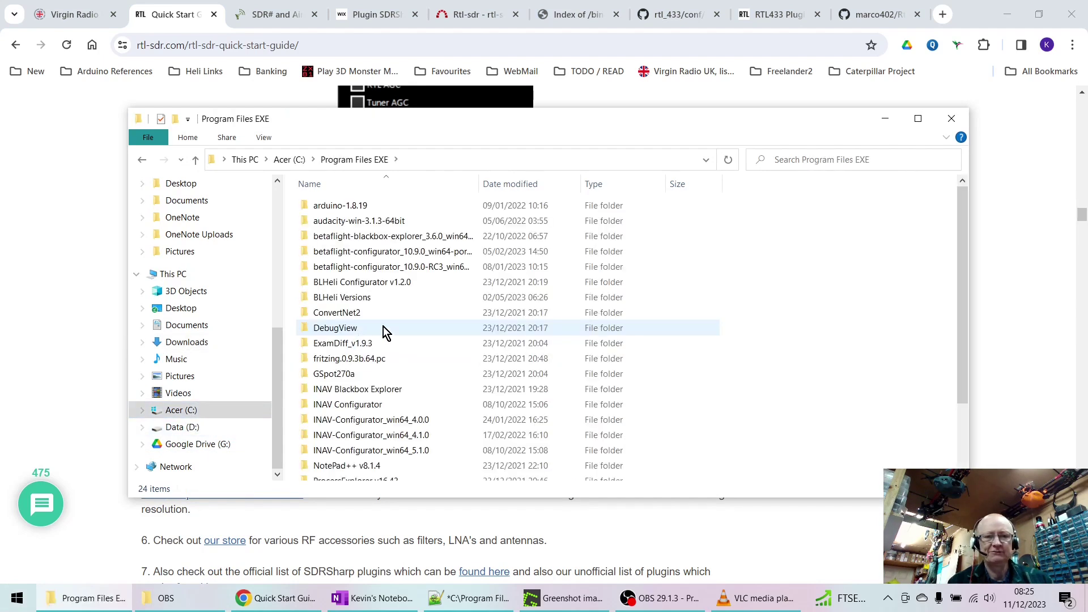
left_click(964, 440)
double_click(352, 443)
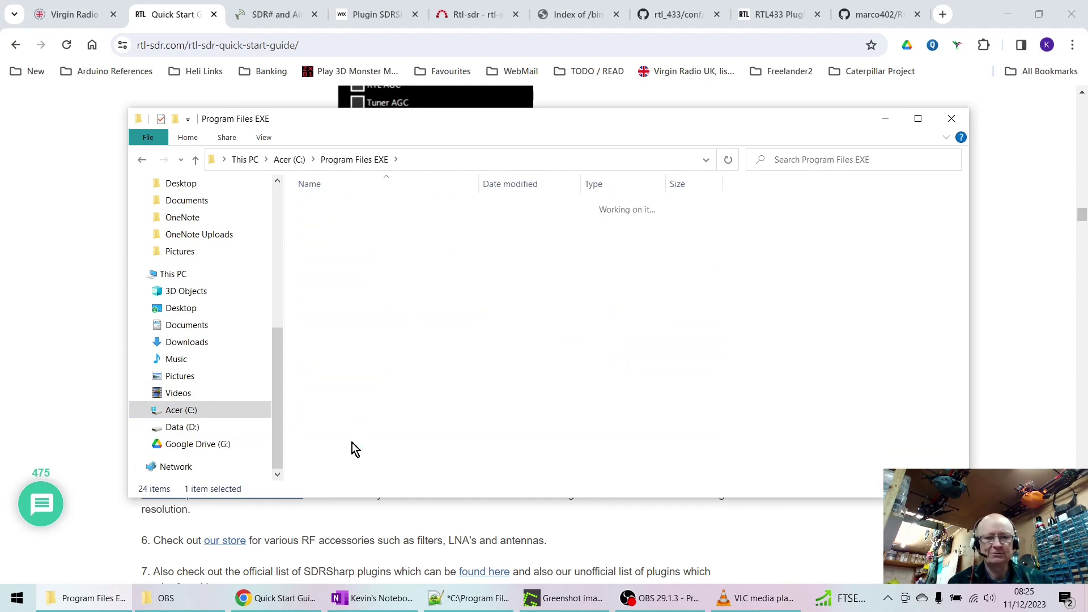
left_click(964, 403)
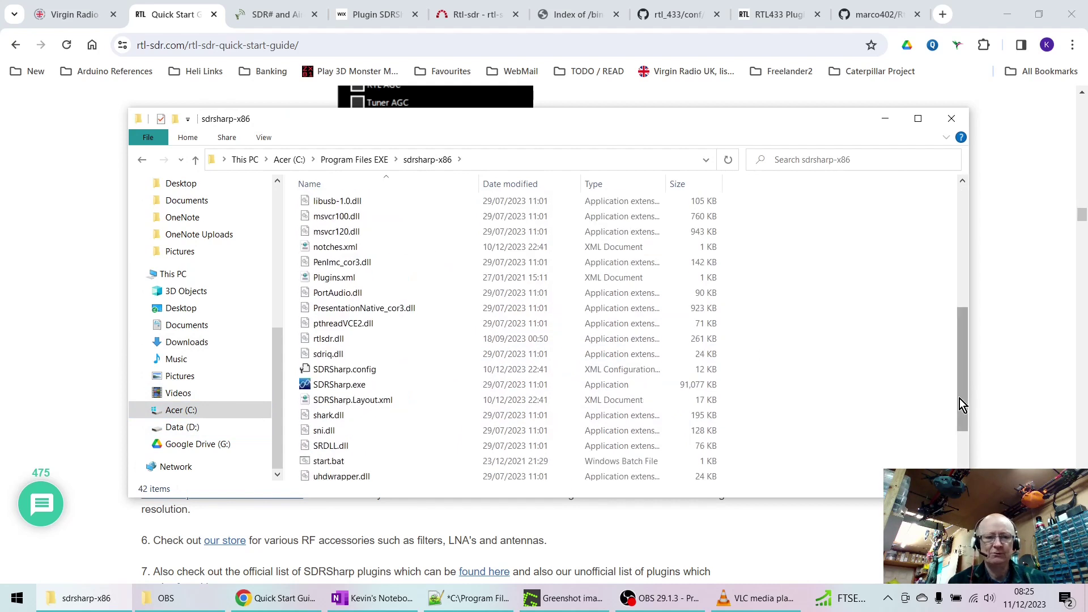
Step: Launch SDRSharp.exe and close the RTL_433 plugin panel
left_click(347, 387)
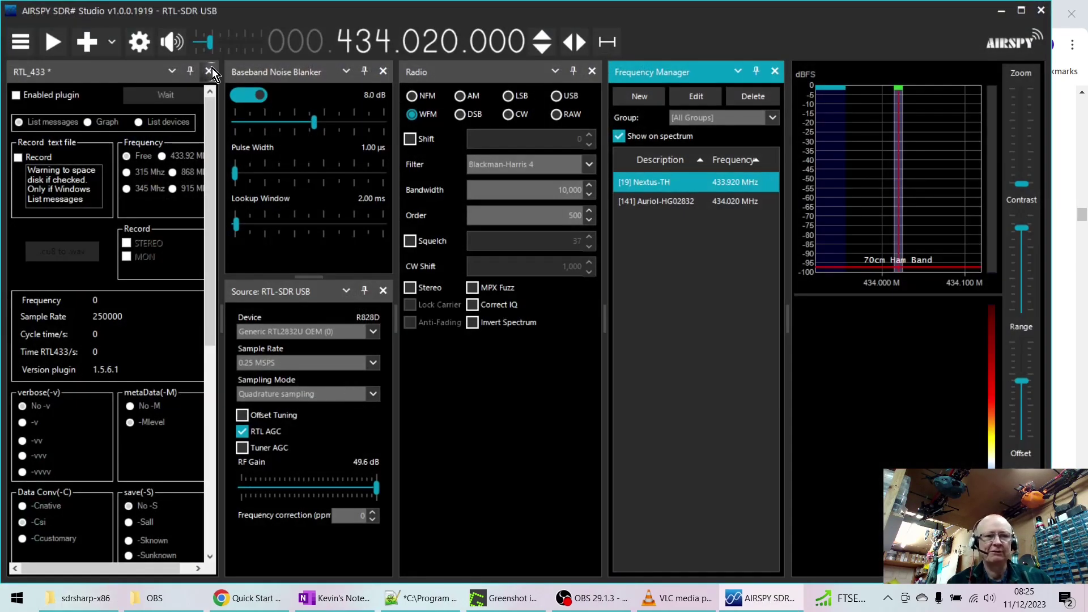
left_click(212, 70)
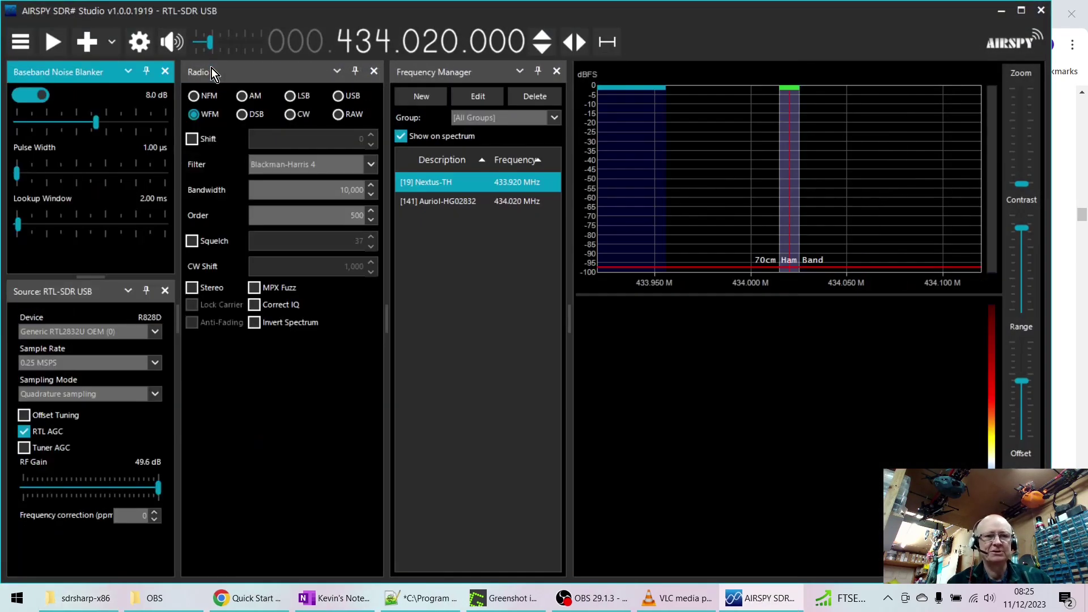
Step: Start radio reception and adjust the frequency digits to tune the receiver to 433.920 MHz
left_click(50, 45)
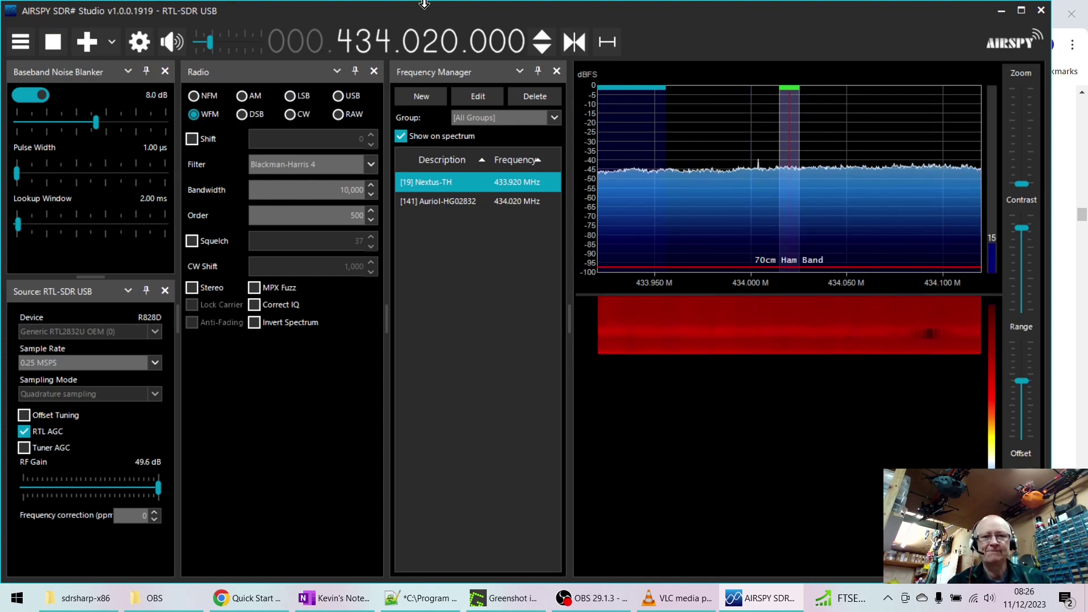
left_click(386, 34)
left_click(387, 50)
left_click(386, 36)
left_click(386, 46)
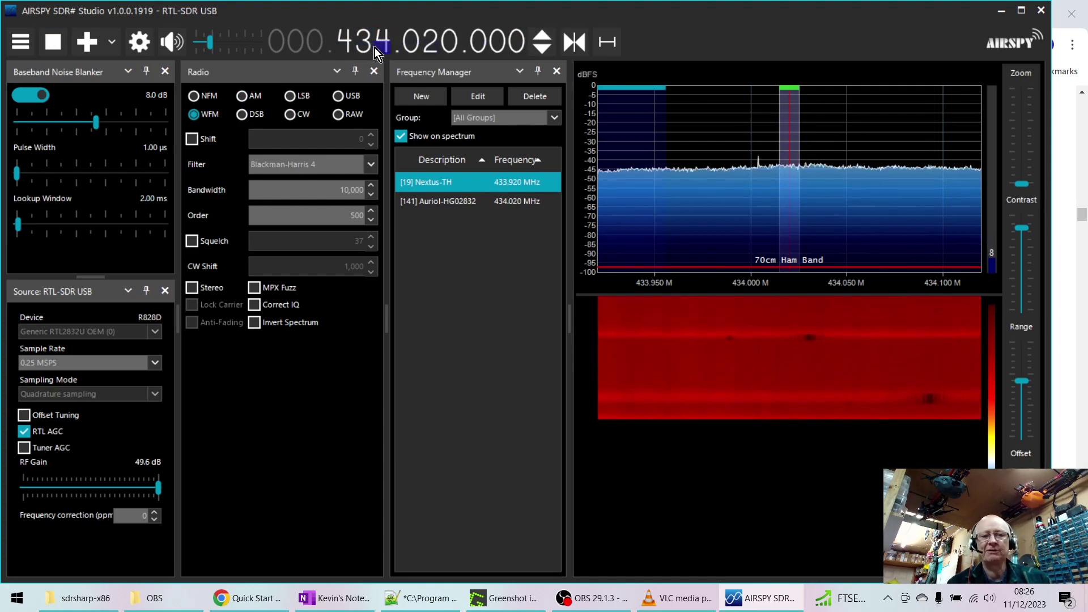
left_click(382, 45)
left_click(410, 44)
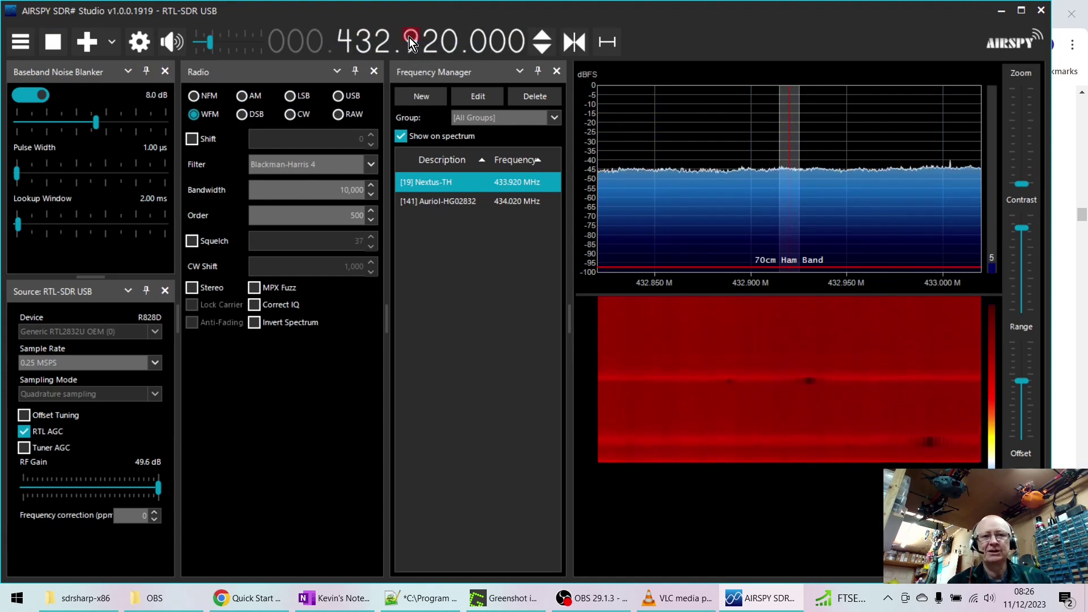
left_click(386, 37)
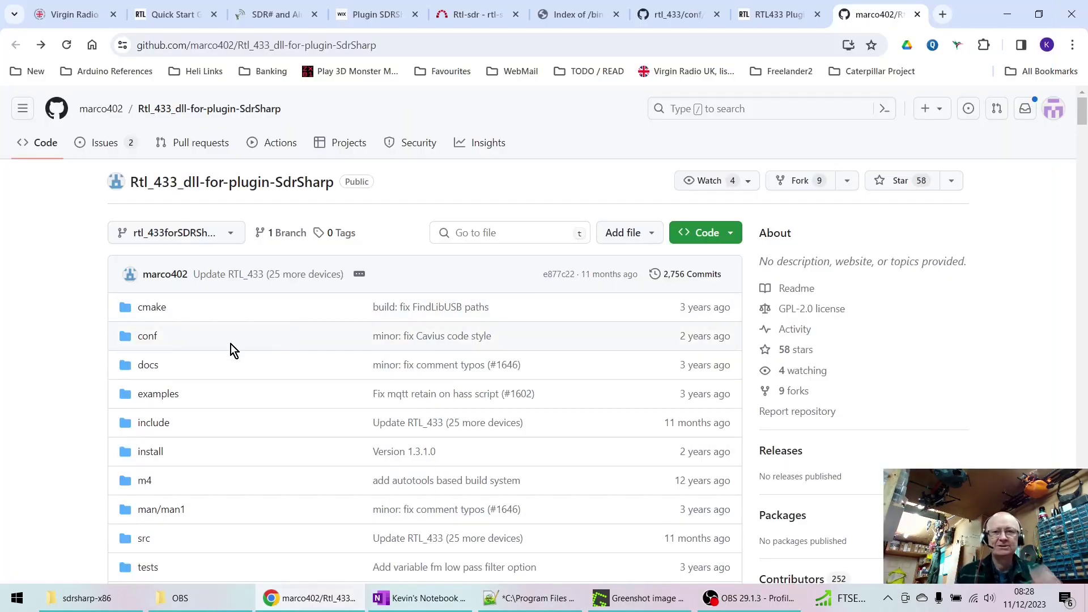
Step: Check the address of the Rtl_433_dll-for-plugin-SdrSharp repository on GitHub and show its code download options
left_click_drag(138, 45, 241, 45)
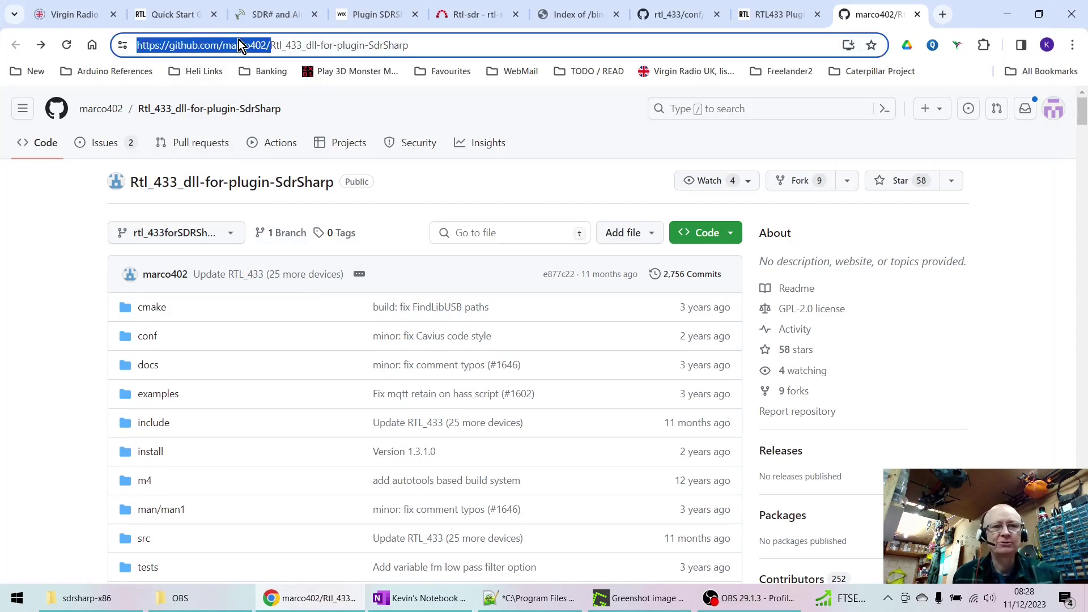
left_click(47, 243)
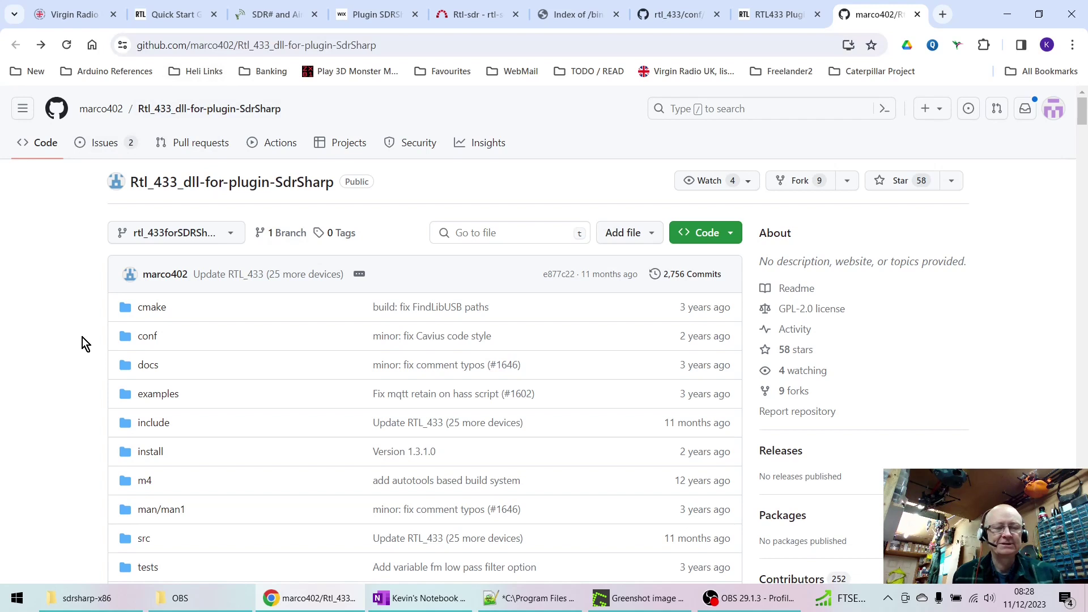
left_click(734, 239)
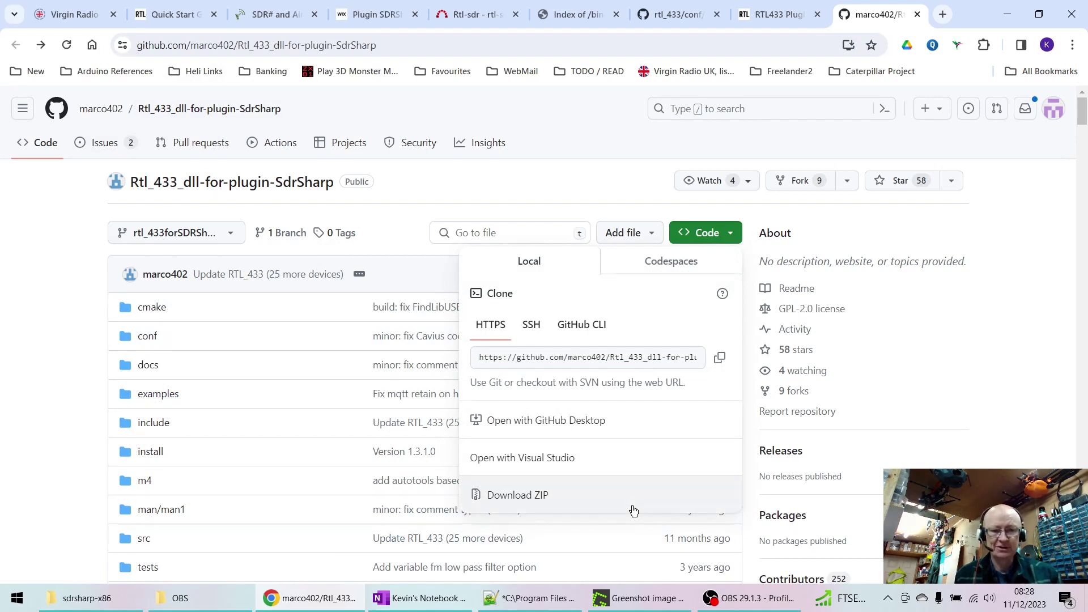
Step: Switch to File Explorer, locate plugin-Rtl433-for-SdrSharp-master.zip in Downloads, and check its 7-Zip extraction options
left_click(86, 599)
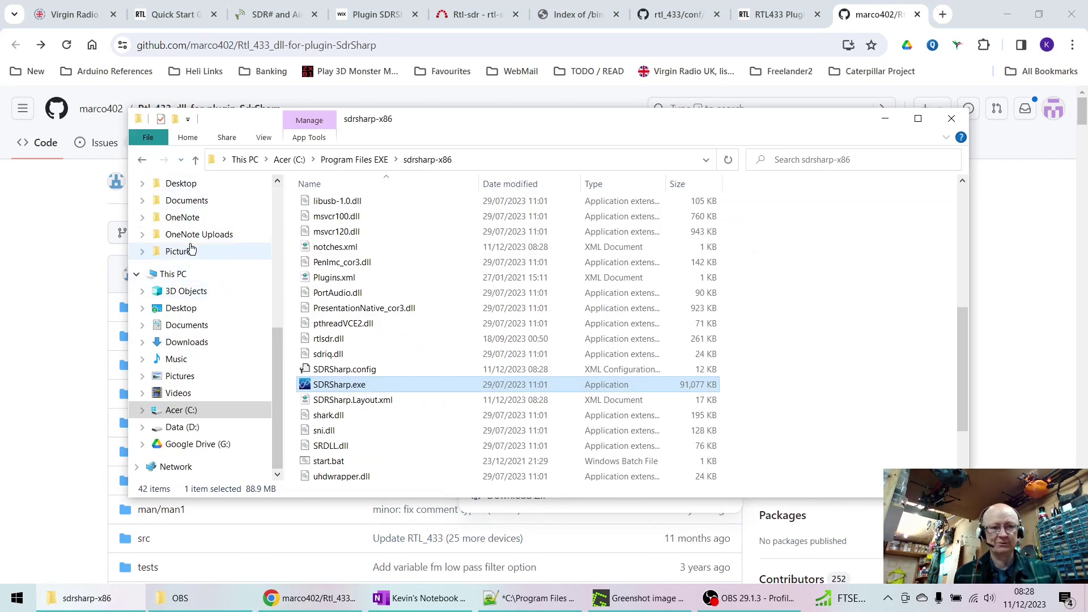
left_click(189, 344)
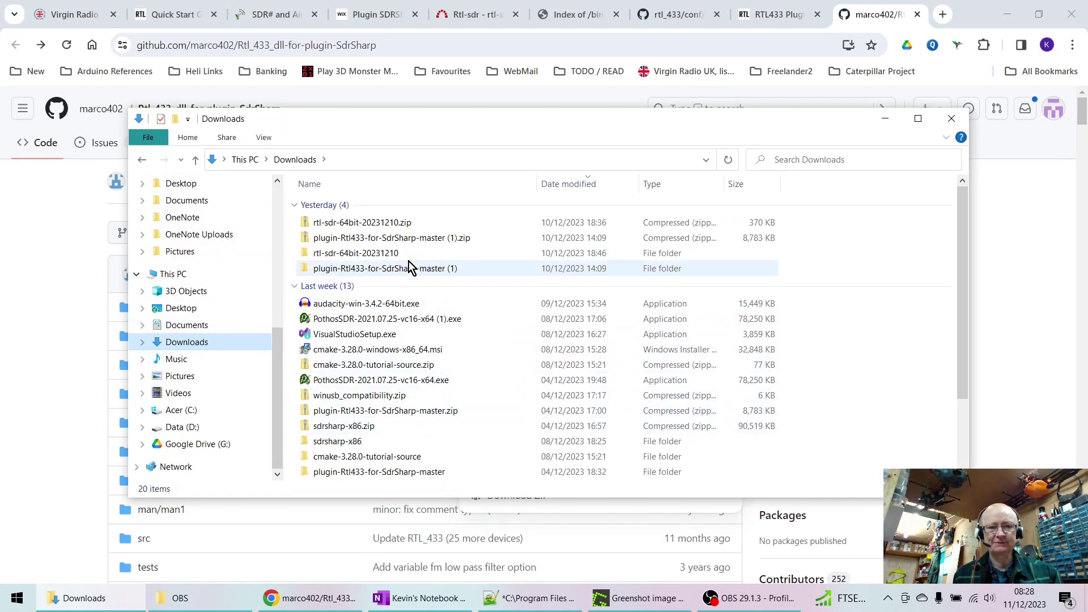
left_click(408, 240)
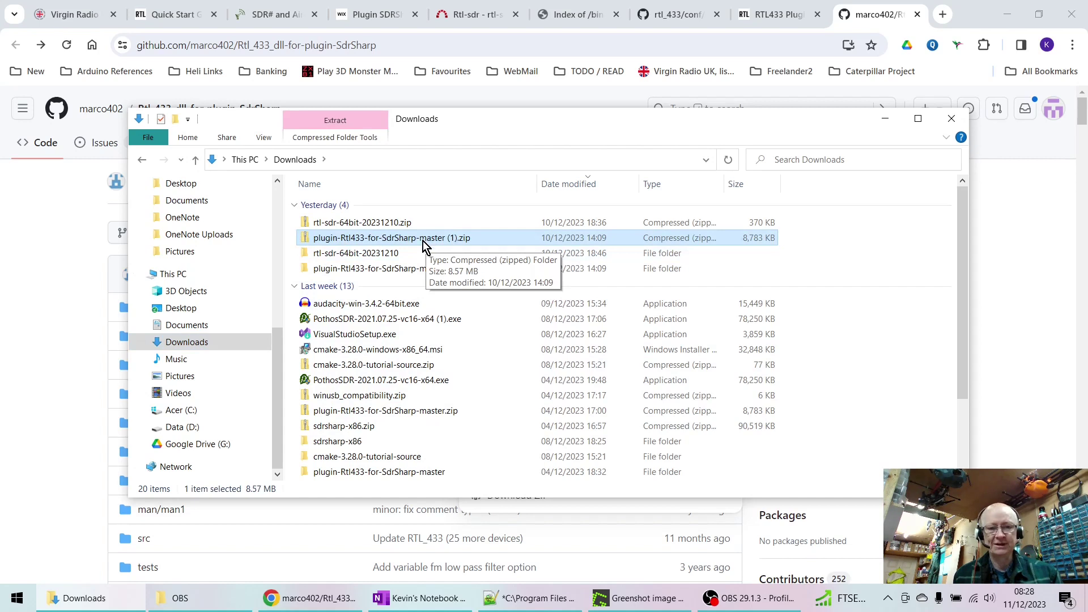
left_click(393, 413)
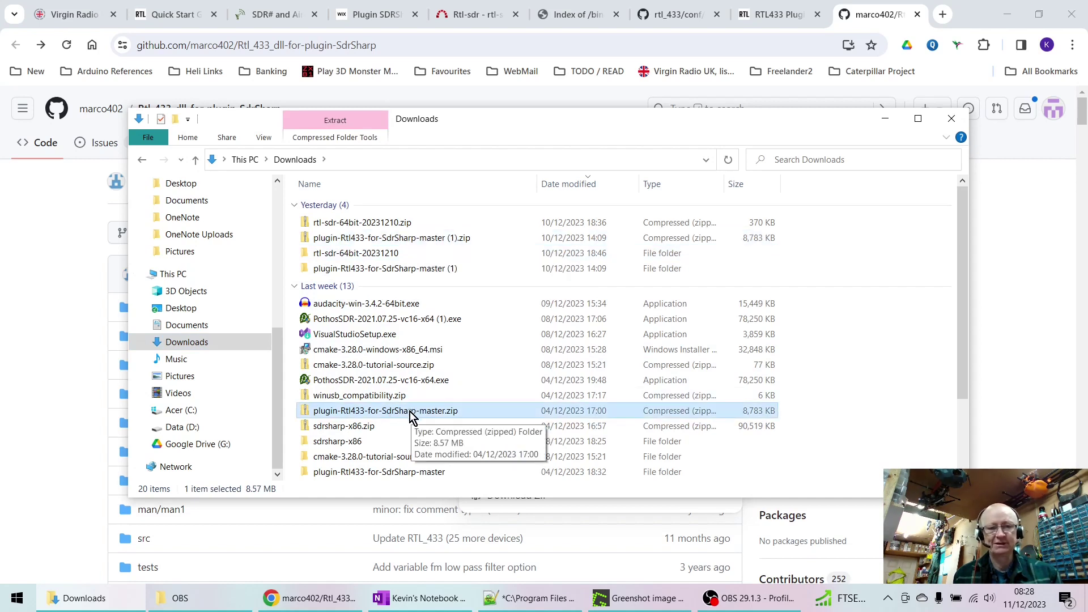
right_click(410, 413)
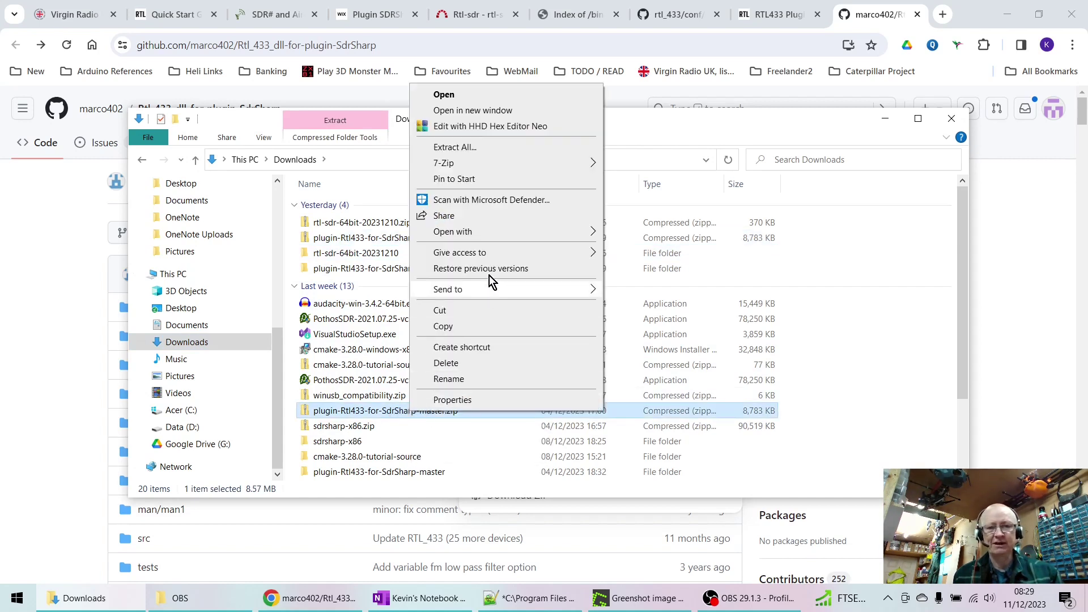
mouse_move(482, 165)
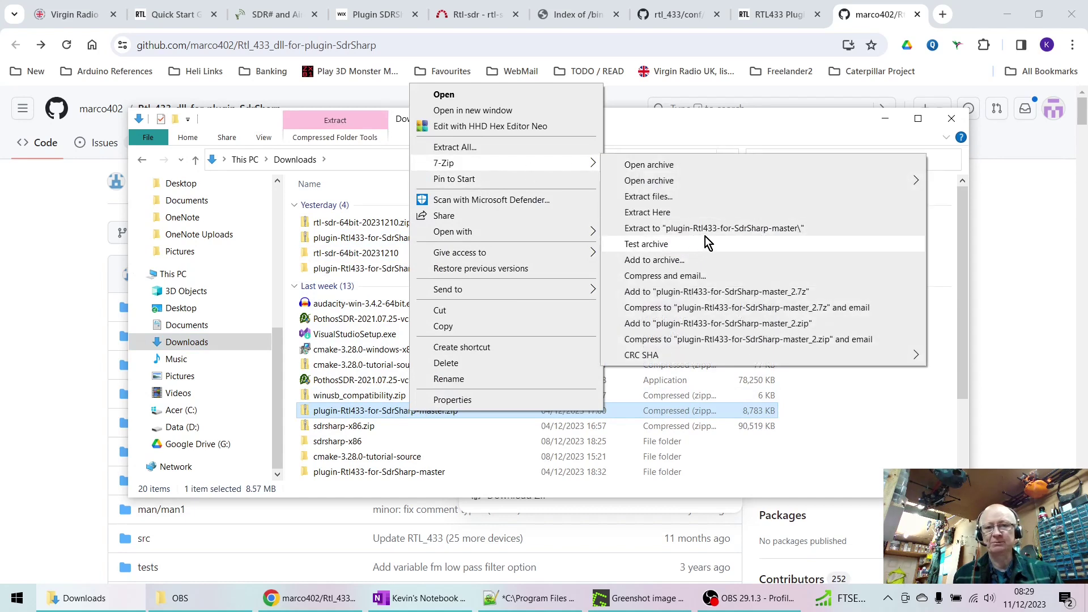
left_click(444, 484)
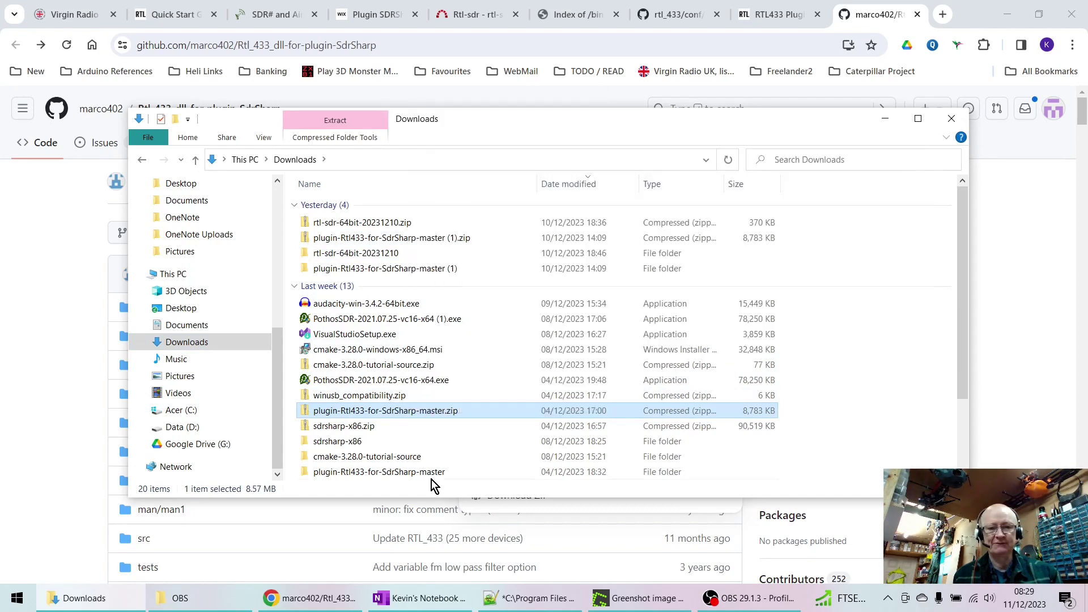
Step: Open the extracted plugin-Rtl433-for-SdrSharp-master folder in Downloads and browse to install, 1.5.6.1
scroll(425, 477, "down", 1)
left_click(423, 427)
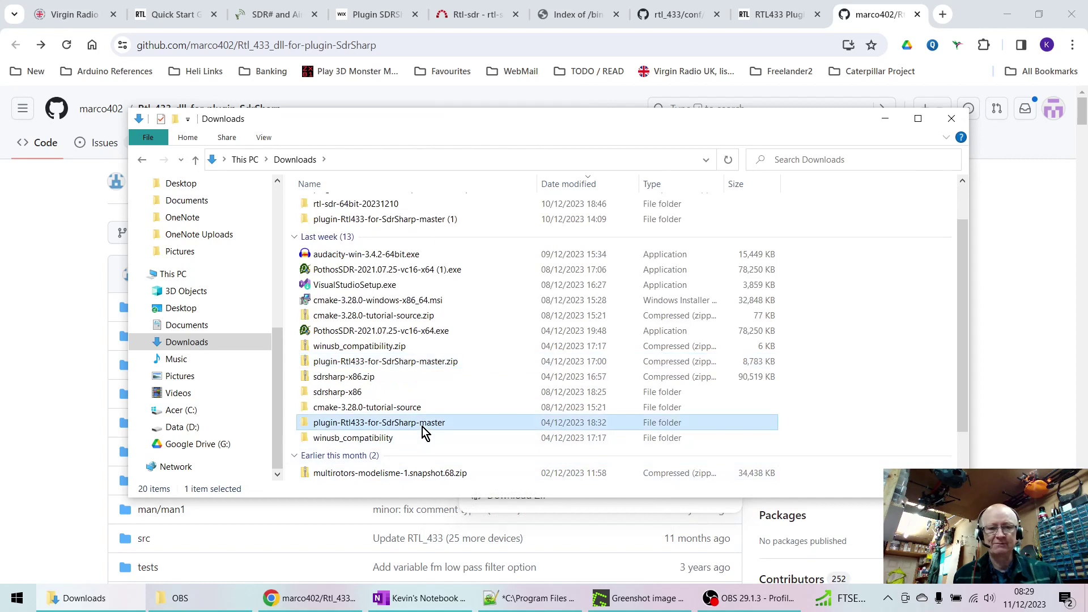
double_click(346, 429)
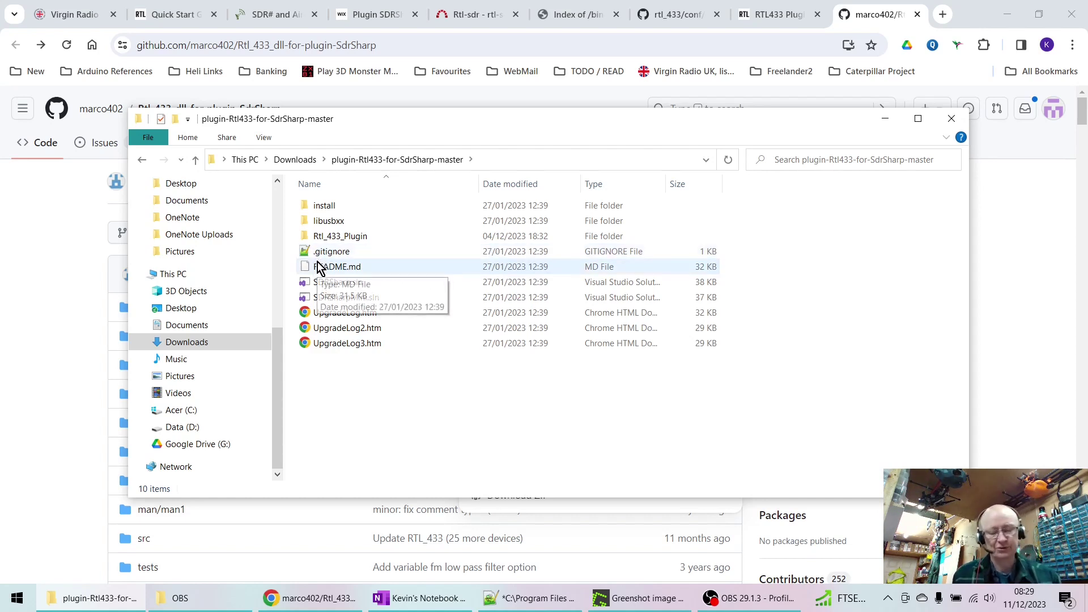
double_click(326, 207)
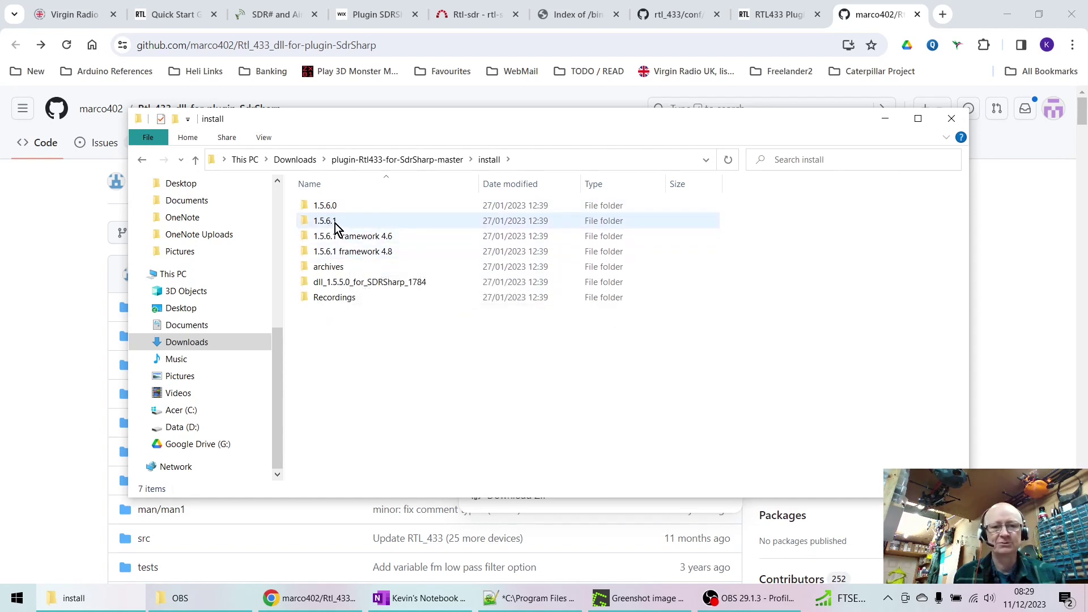
double_click(331, 222)
Step: Copy GraphLib.dll, rtl_433.dll and SDRSharp.Rtl_433.dll from the 1.5.6.1 folder
left_click(336, 211)
left_click(325, 236, "shift")
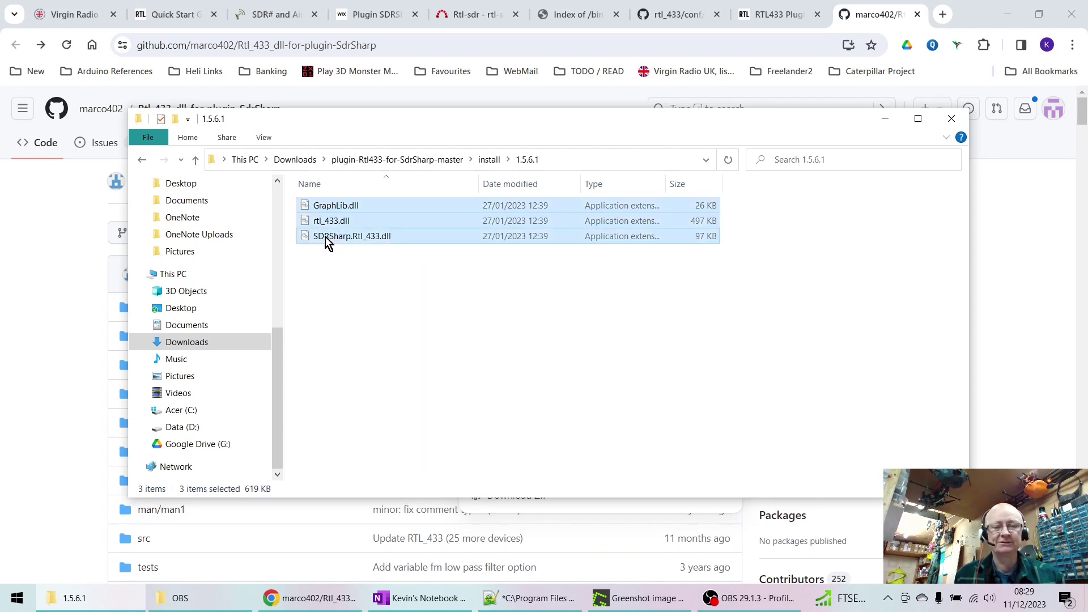
right_click(325, 237)
left_click(359, 395)
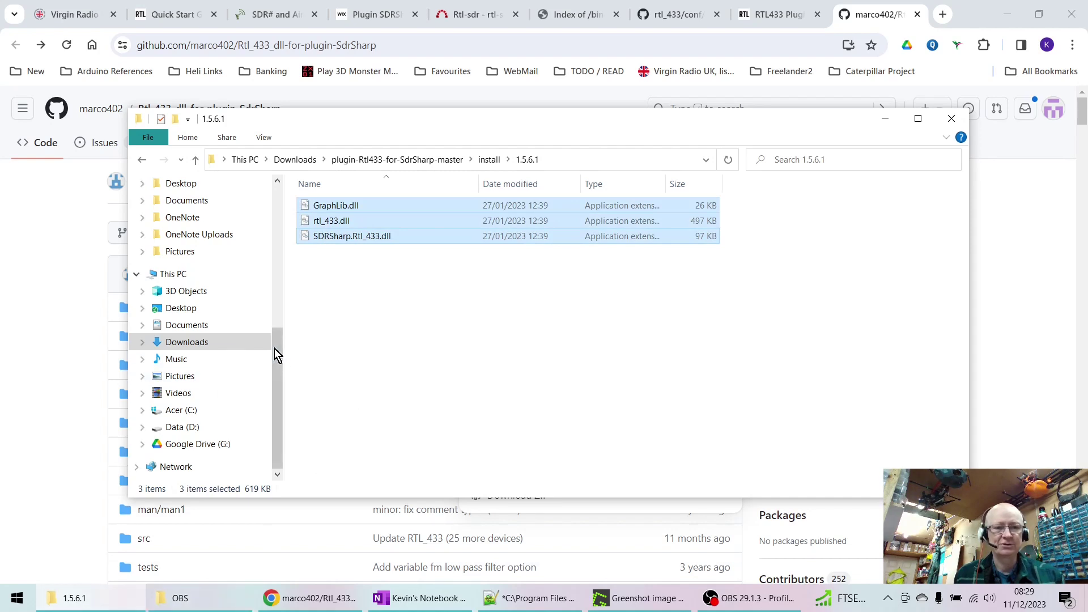
Step: Browse drive C to Program Files EXE, sdrsharp-x86, Plugins, DL_433 and check the plugin DLL files there
mouse_move(275, 352)
left_mouse_down()
mouse_move(274, 243)
mouse_move(277, 366)
left_mouse_up()
left_click(179, 409)
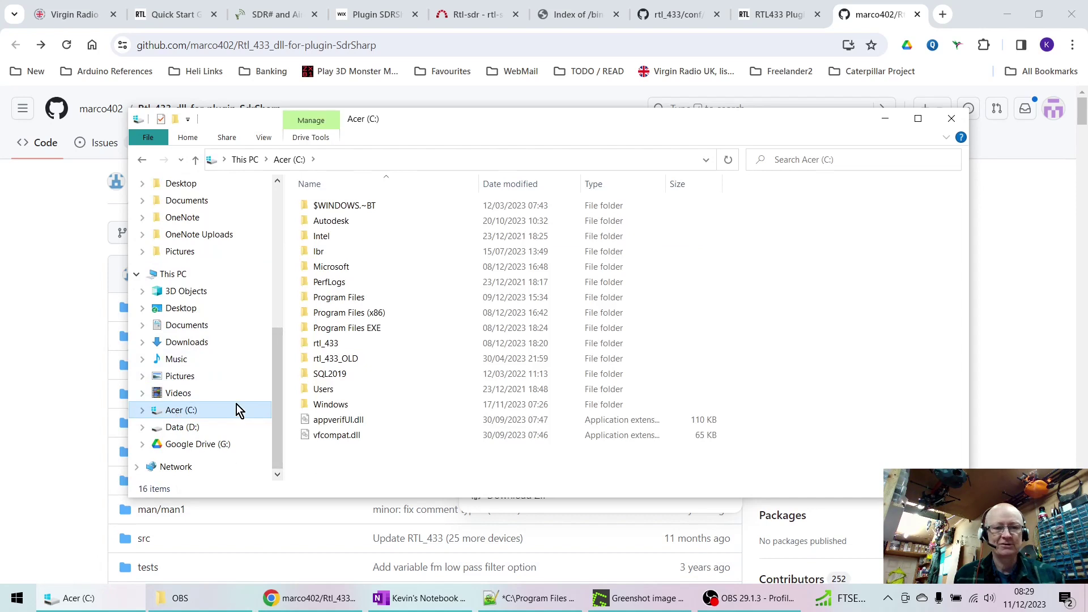
double_click(348, 328)
double_click(345, 446)
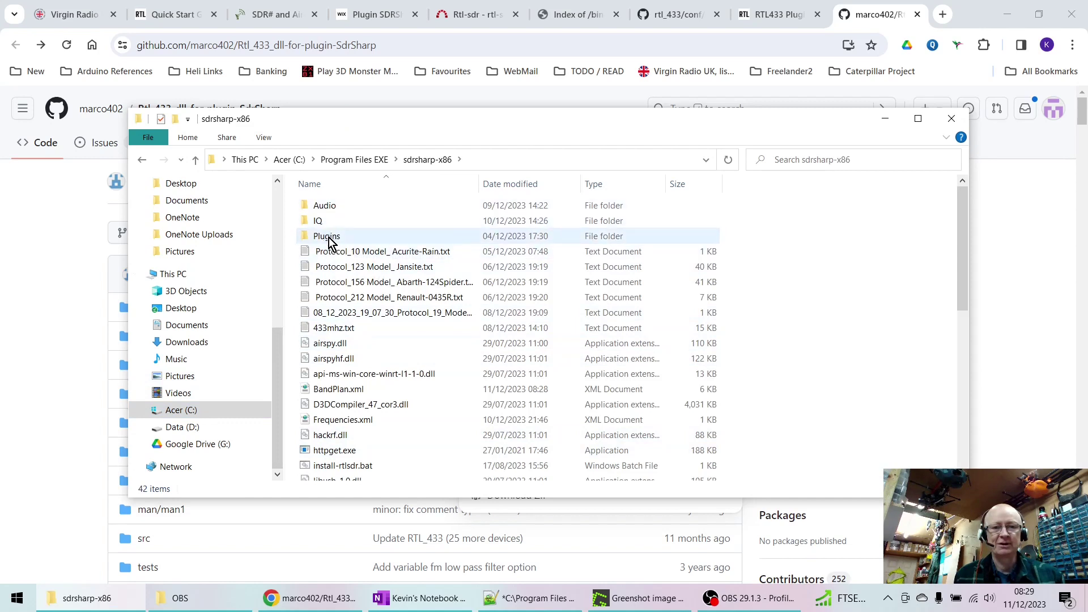
left_click(331, 242)
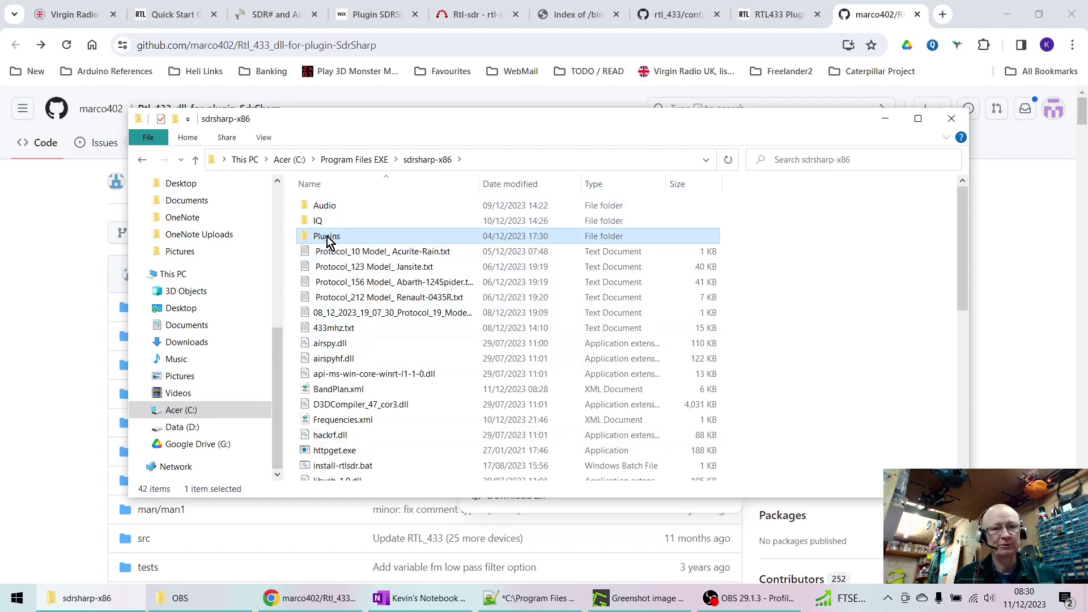
double_click(328, 237)
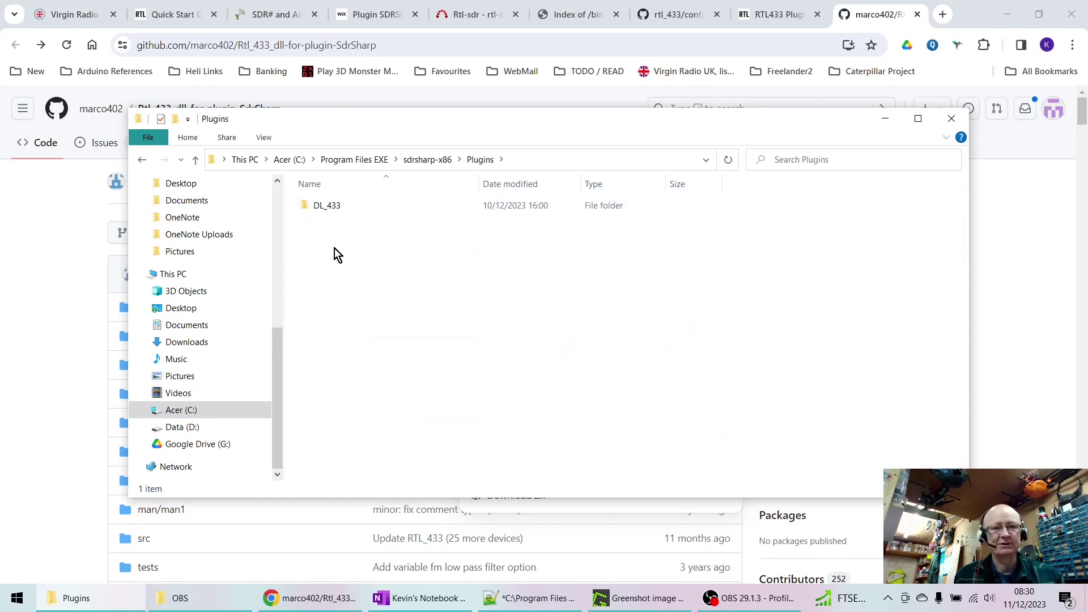
double_click(338, 209)
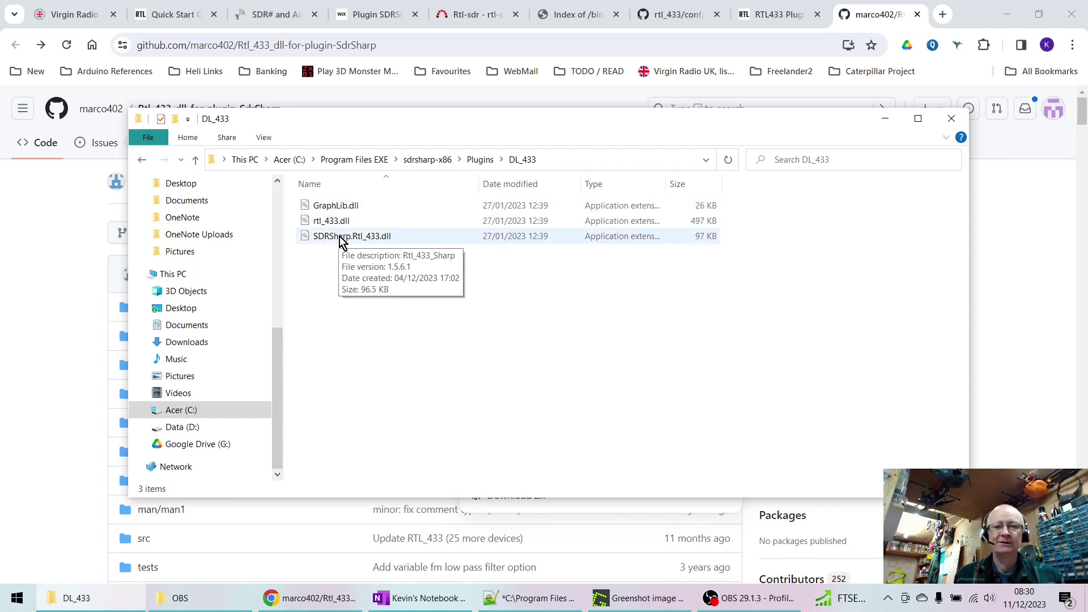
Step: Return to the sdrsharp-x86 folder and launch SDRSharp.exe
left_click(143, 161)
left_click(145, 164)
scroll(348, 351, "down", 5)
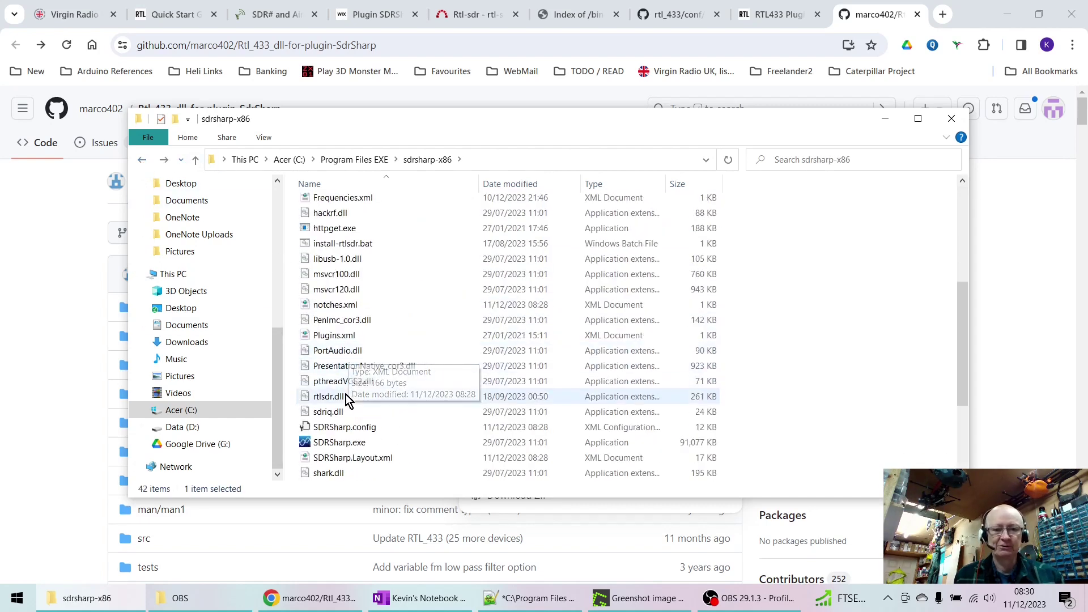
left_click(341, 447)
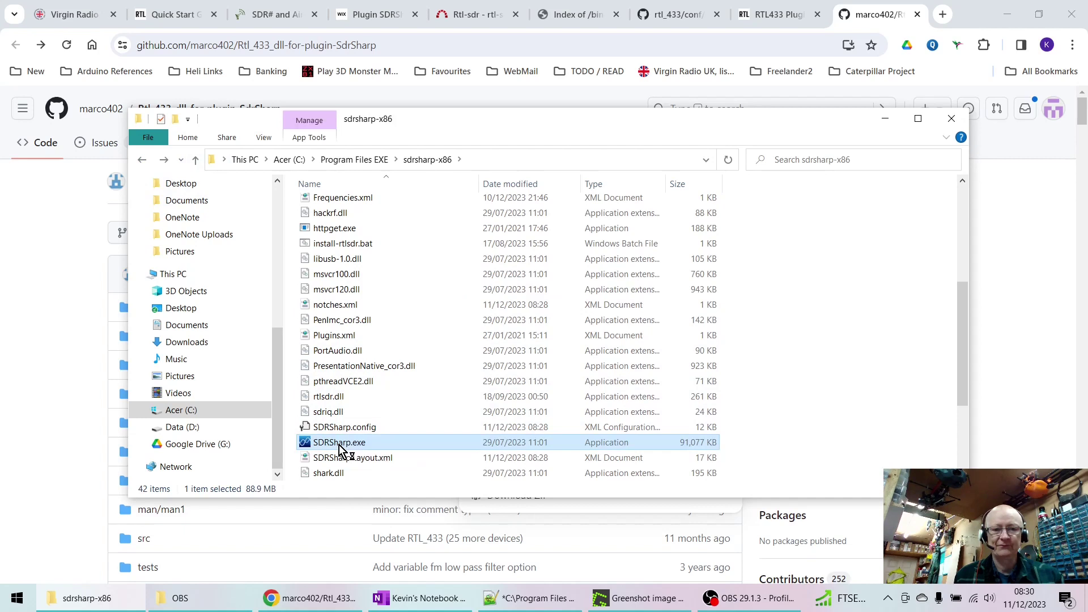
double_click(340, 448)
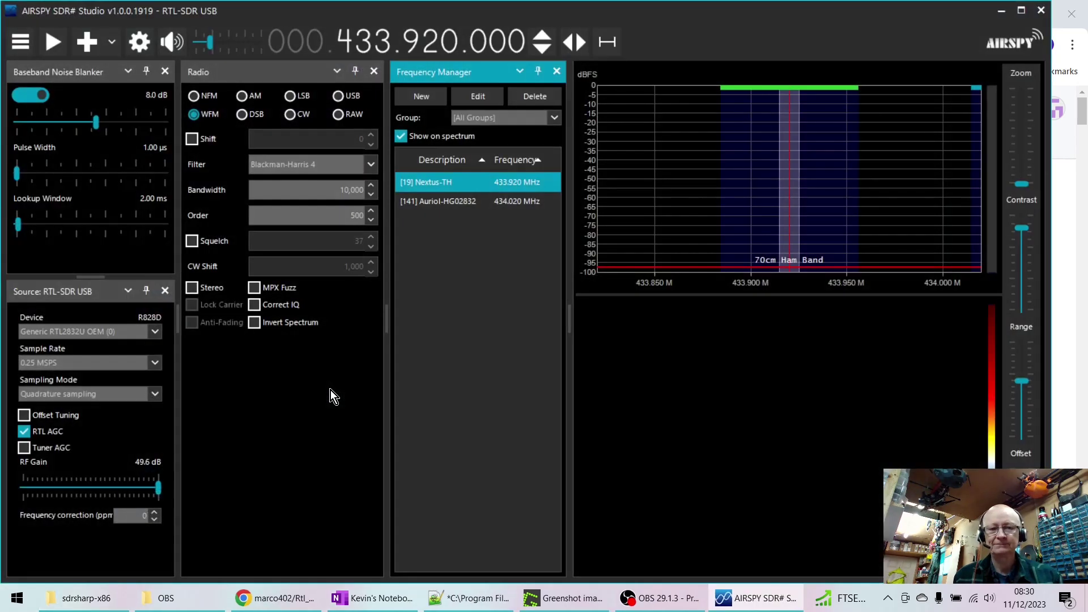
Step: Open the RTL_433 plugin panel in SDR#
left_click(21, 42)
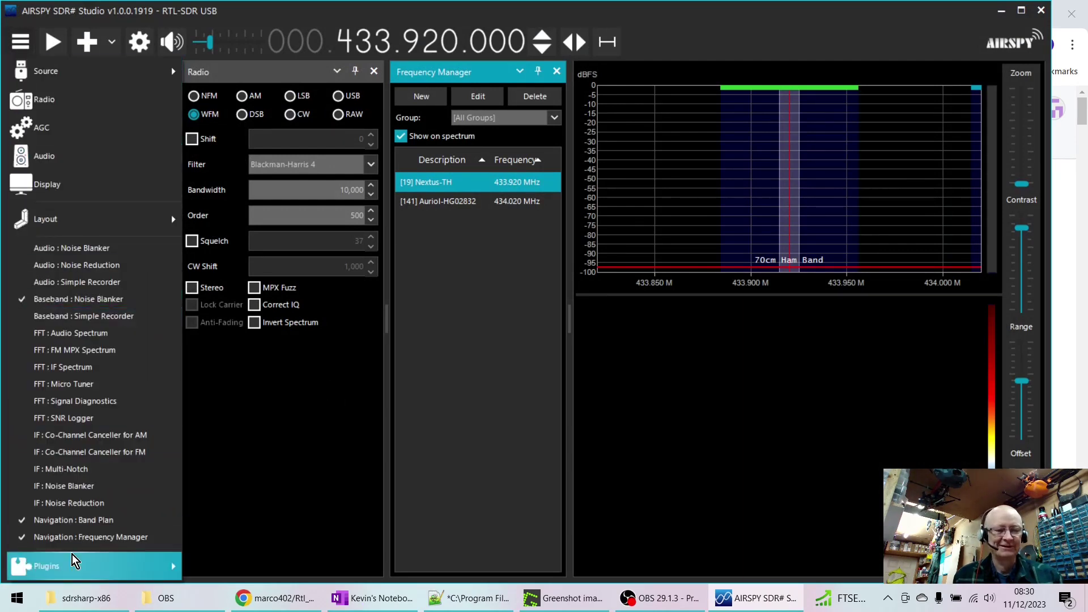
mouse_move(76, 572)
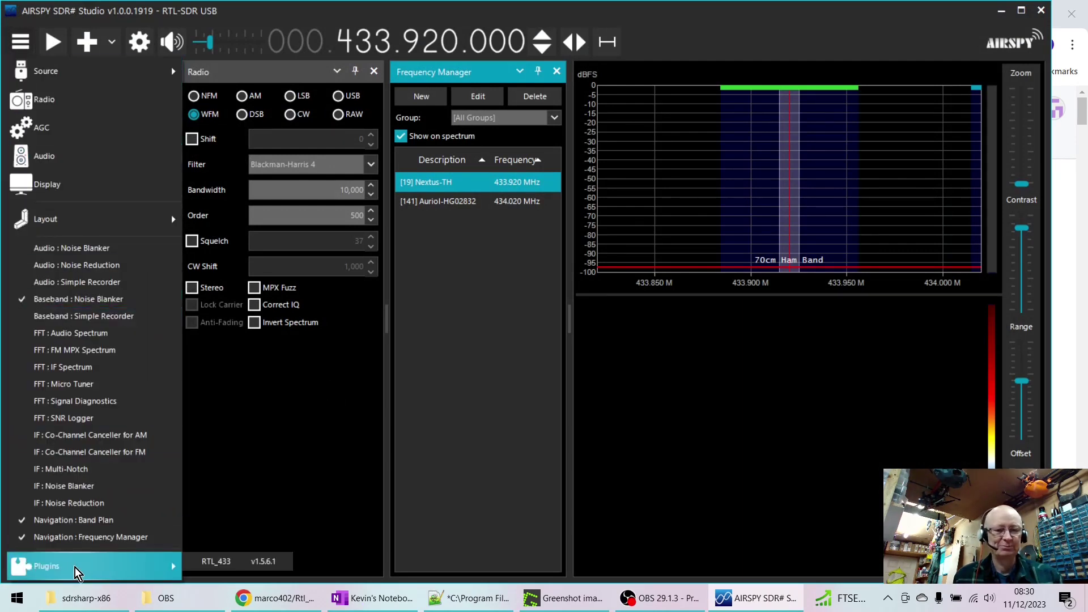
left_click(233, 562)
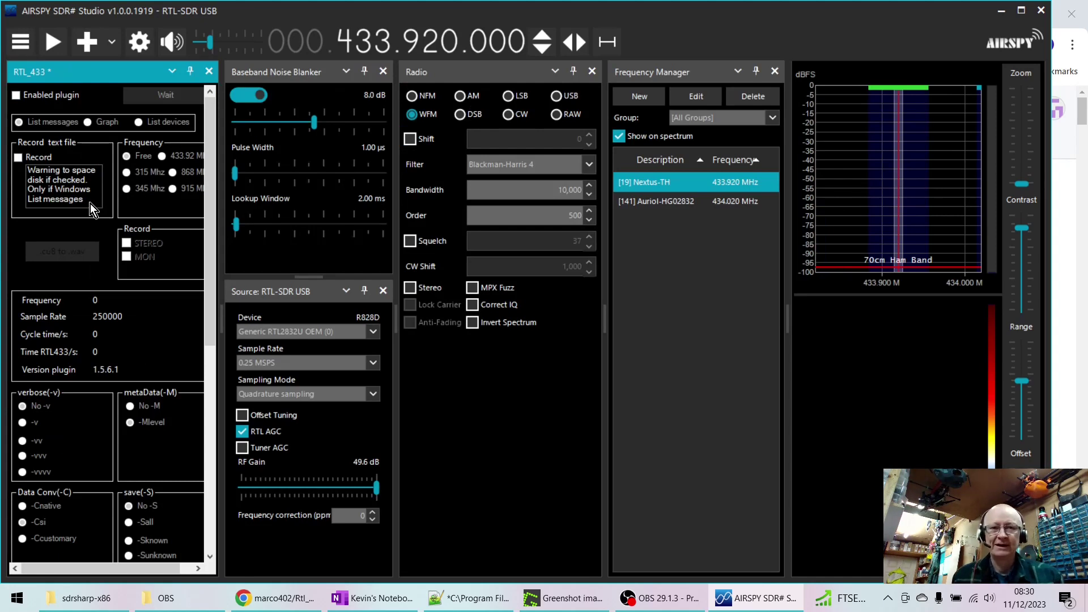
Step: Start reception with the RTL_433 plugin enabled, and run its decoder with verbosity -v
left_click(53, 43)
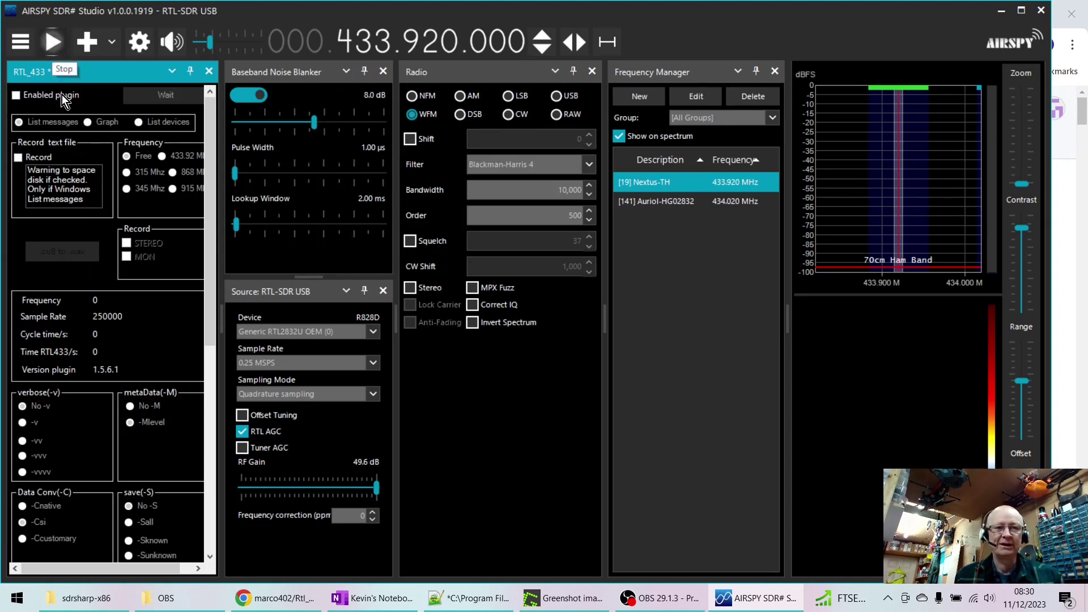
left_click(16, 96)
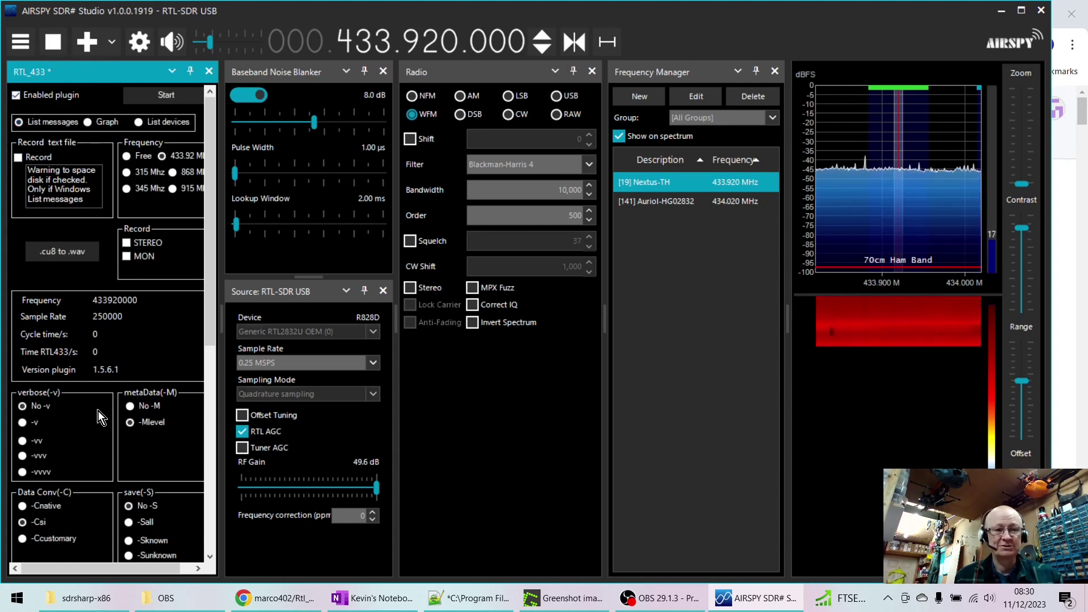
left_click(23, 423)
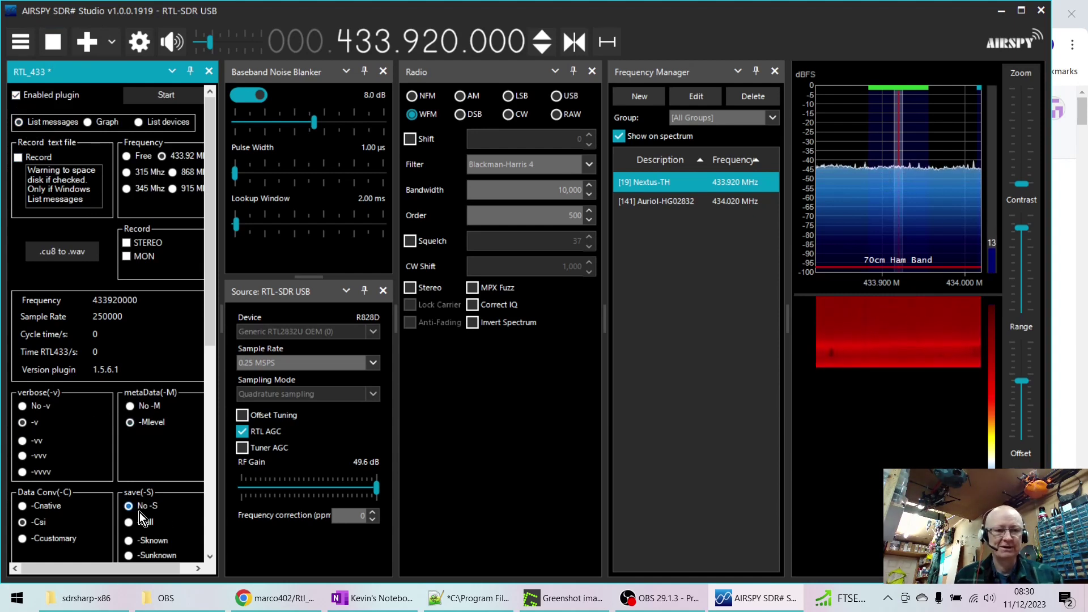
left_click_drag(213, 321, 212, 273)
left_click(156, 103)
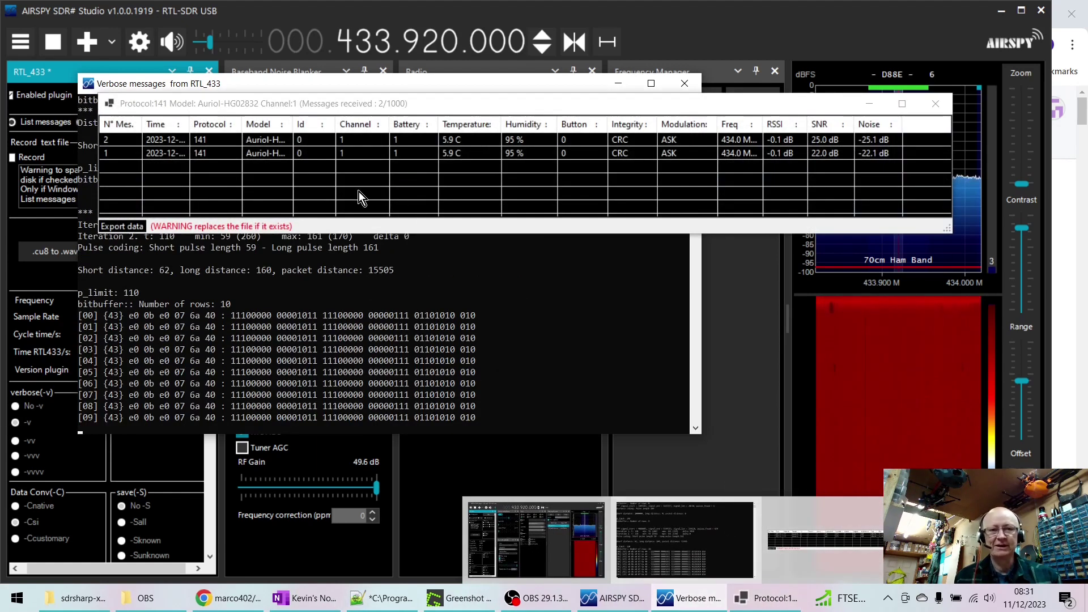
Step: Widen the Model column in the Auriol-HG02832 message table to fit its contents
double_click(293, 124)
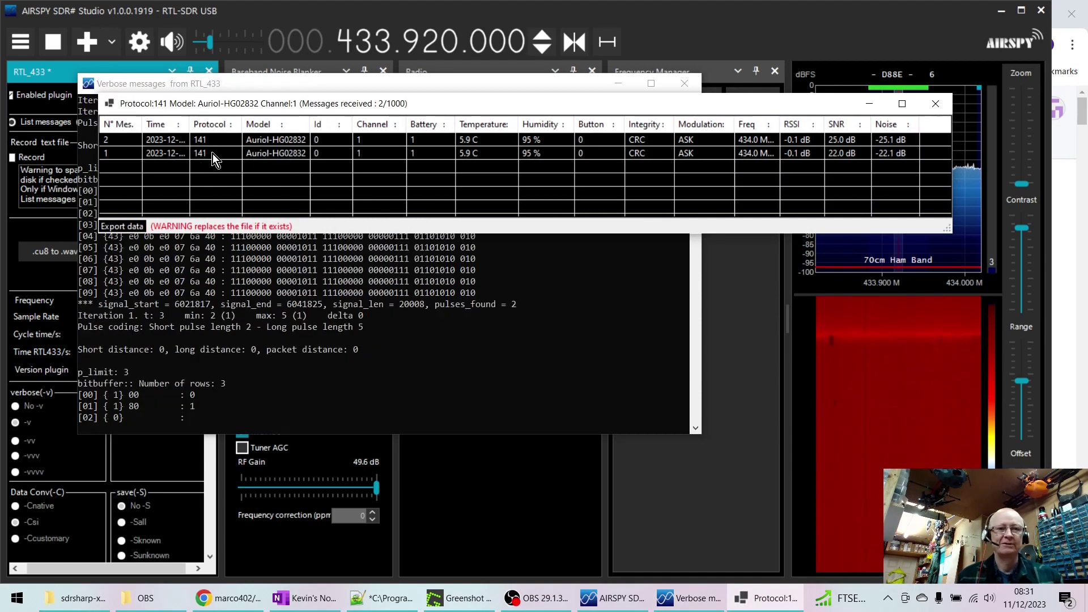